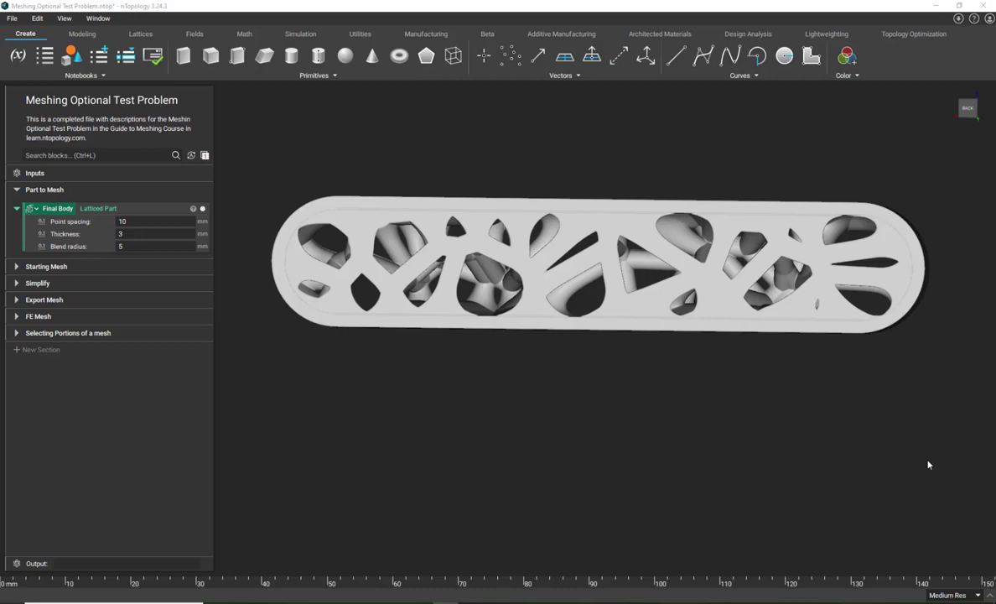
- Examine the latticed Final Body part in the Part to Mesh section from several angles
left_click(111, 208)
right_click_drag(527, 423, 569, 439)
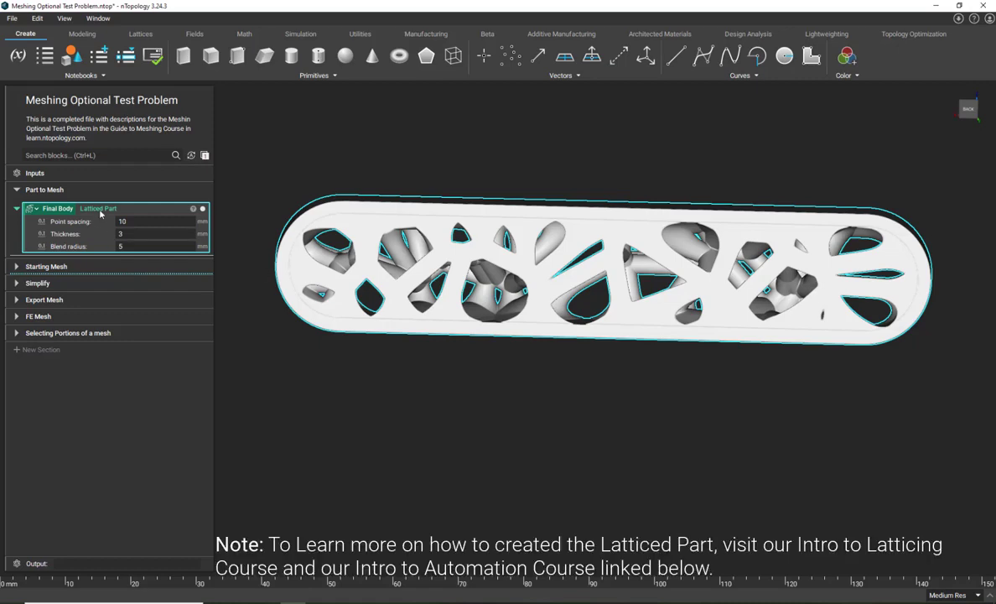
right_click_drag(675, 252, 567, 323)
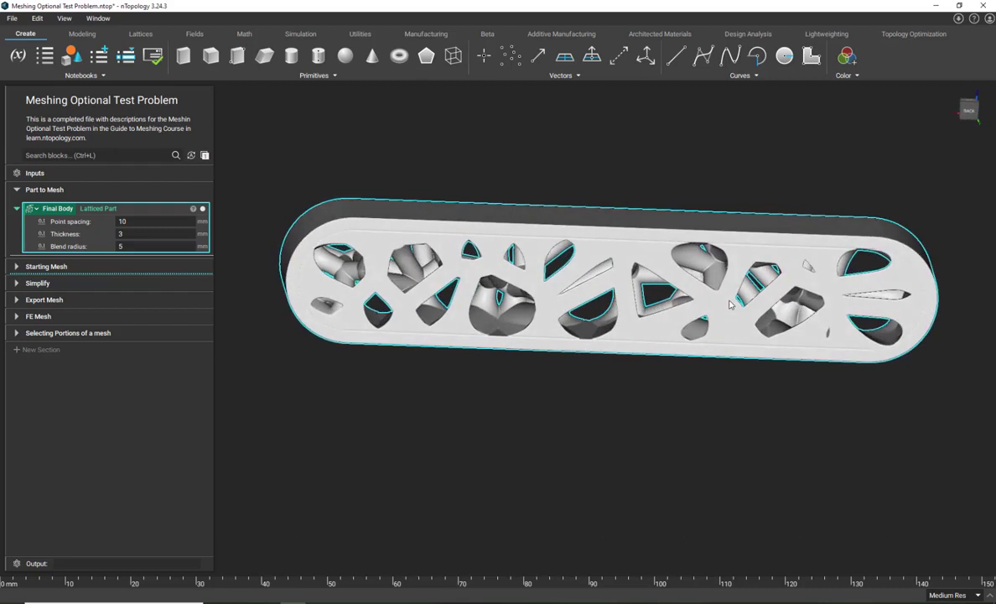
left_click(531, 367)
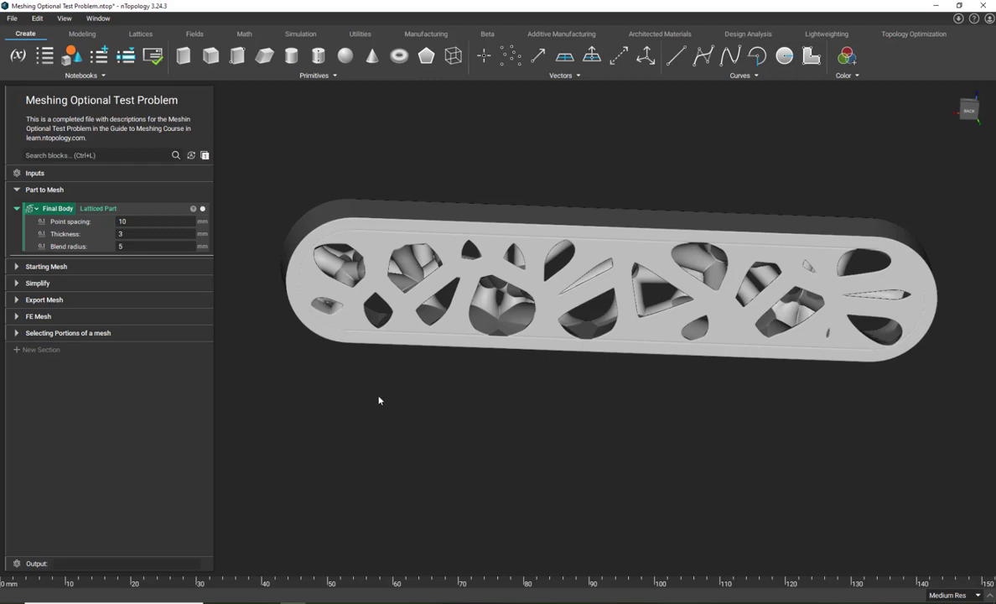
right_click_drag(379, 399, 364, 427)
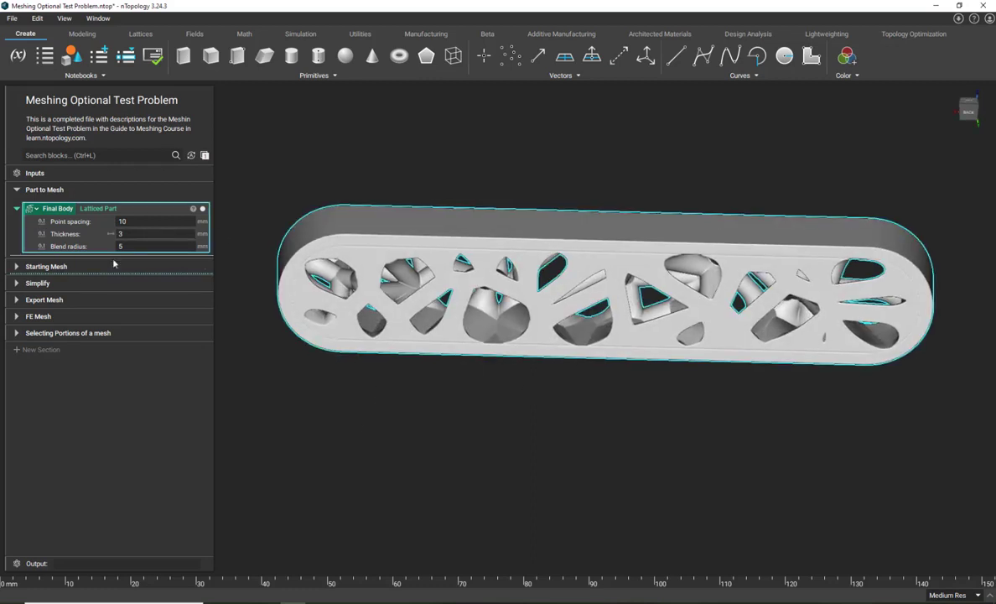
- Expand the Starting Mesh section, with its tolerance at .1 mm, and display the Starting Mesh instead of the Final Body
left_click(17, 267)
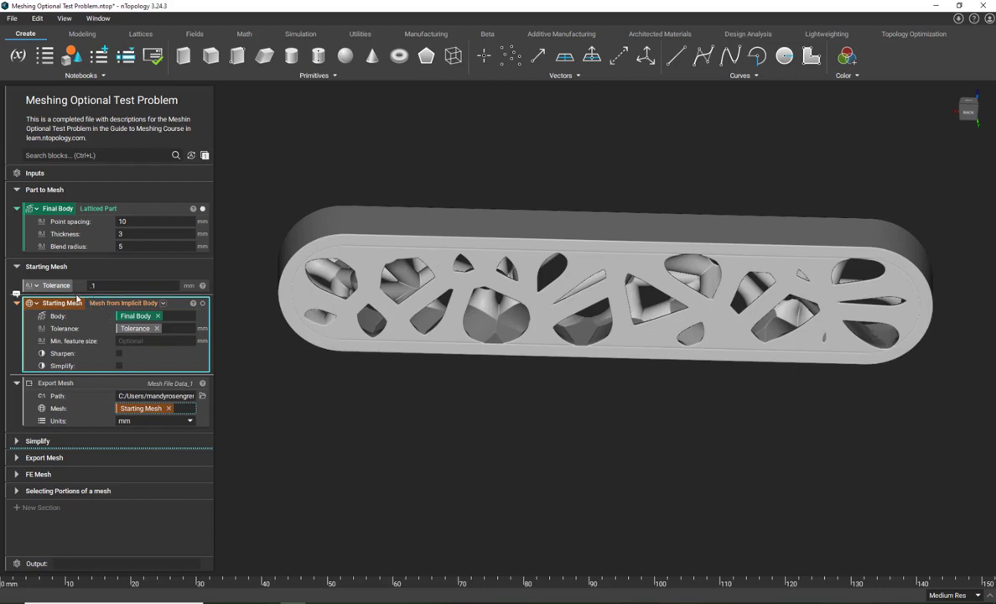
left_click(91, 286)
type(".1")
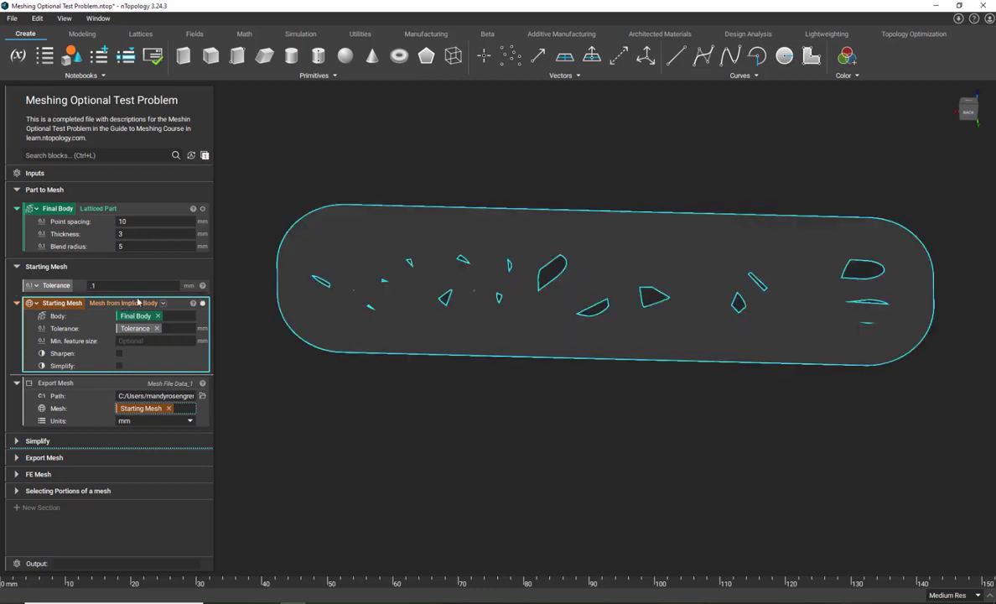
right_click_drag(343, 393, 294, 362)
scroll(362, 229, "up", 5)
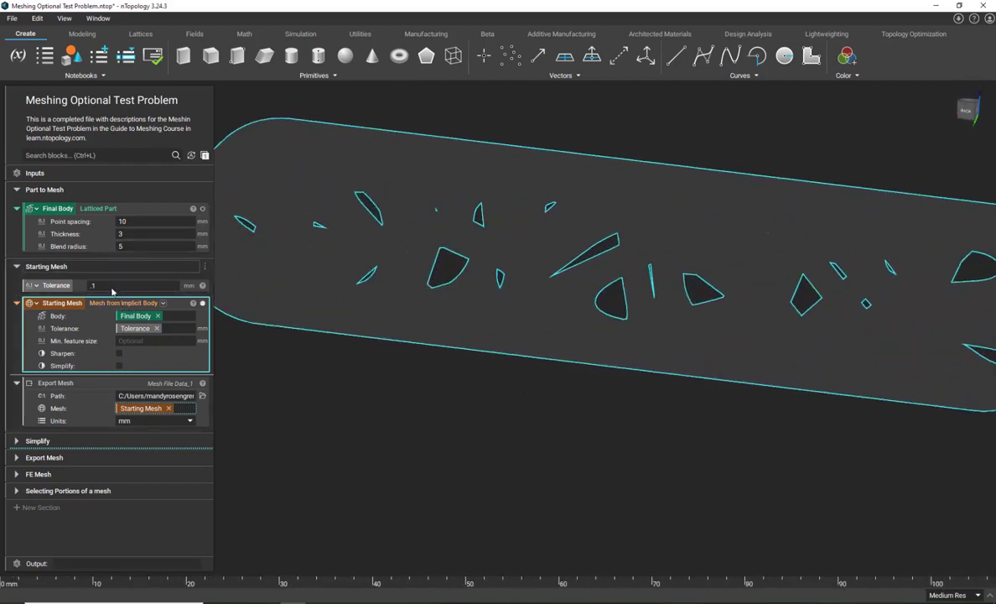
- Turn off the wireframe display mode for the Starting Mesh and check the shaded result
left_click(193, 304)
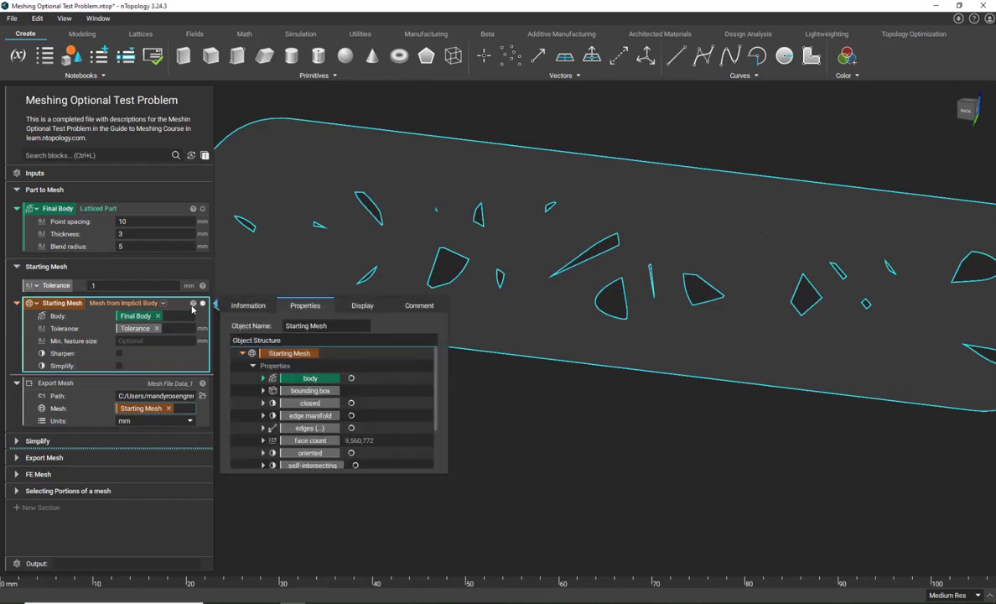
left_click(362, 305)
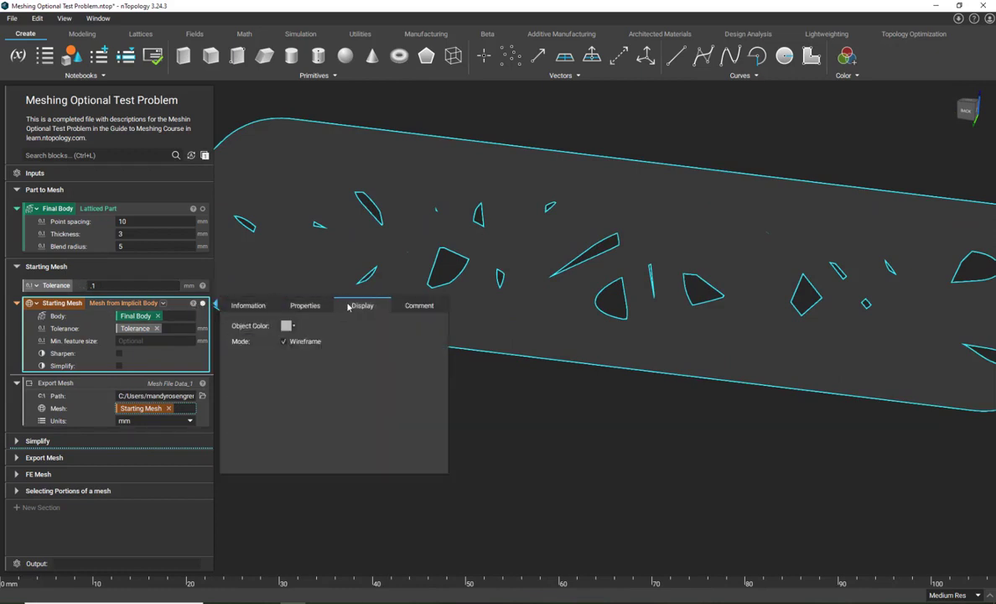
left_click(284, 342)
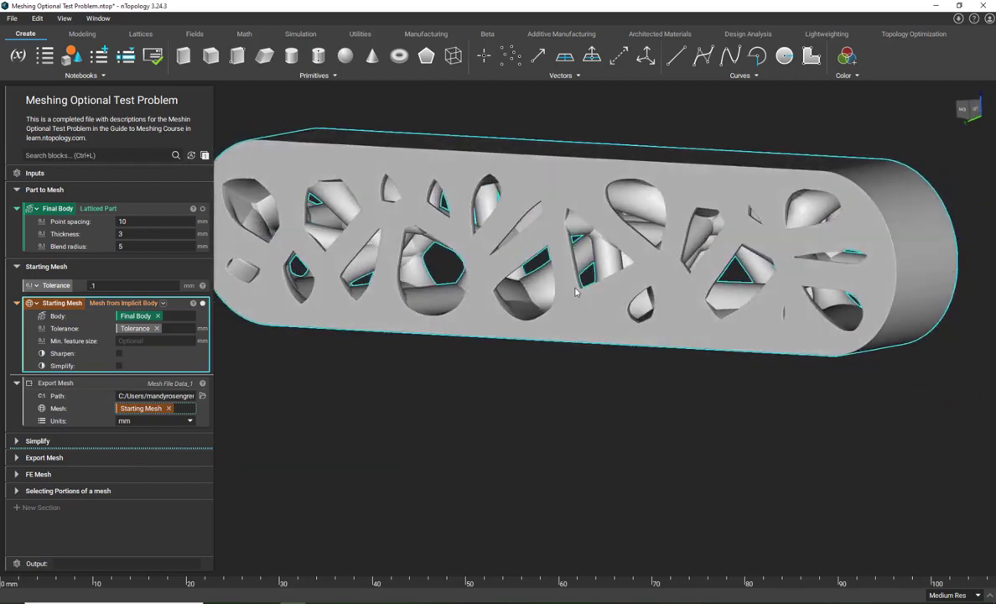
scroll(529, 311, "up", 4)
right_click_drag(524, 289, 569, 319)
scroll(567, 321, "down", 4)
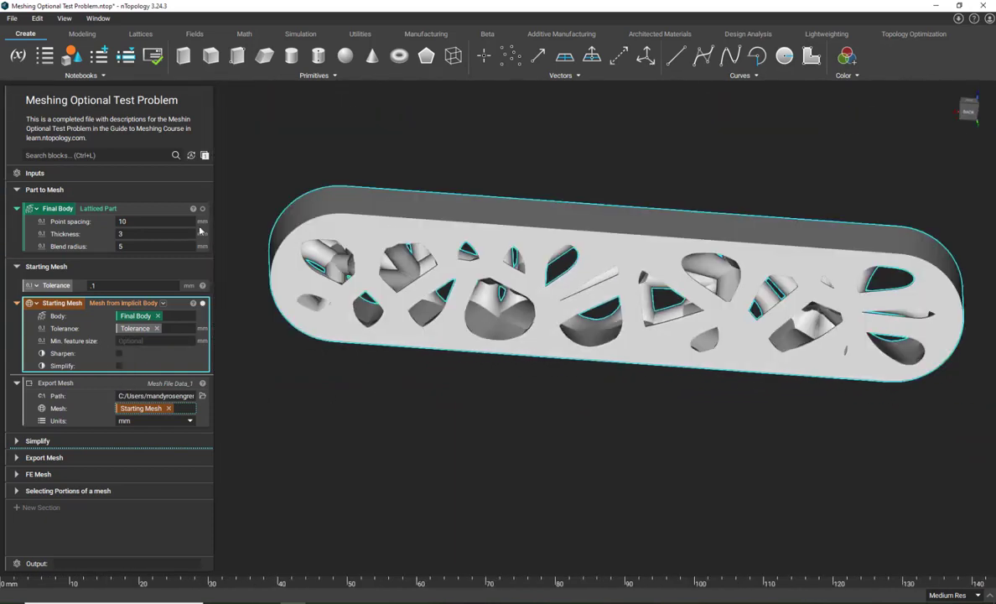
- Check the Starting Mesh export path and review the exported 3MF file sizes in File Explorer
mouse_move(429, 238)
right_mouse_down()
mouse_move(404, 279)
mouse_move(437, 225)
right_mouse_up()
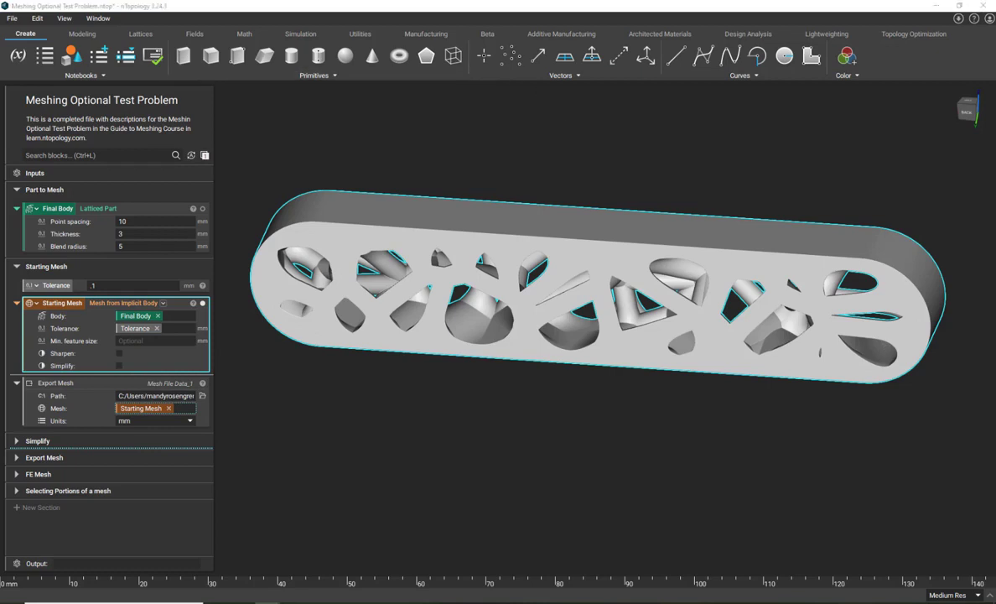
left_click_drag(546, 177, 543, 192)
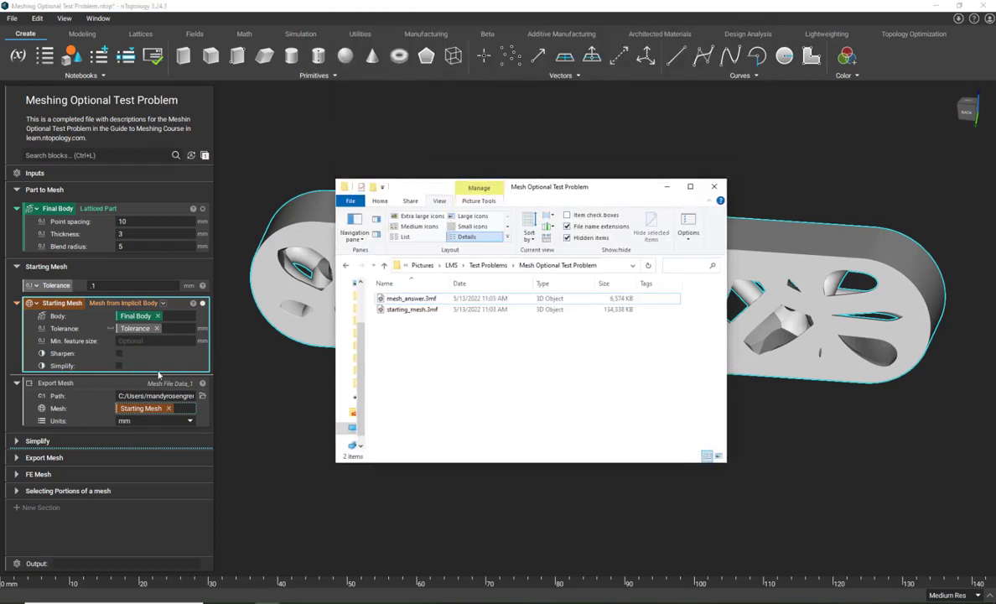
left_click(174, 396)
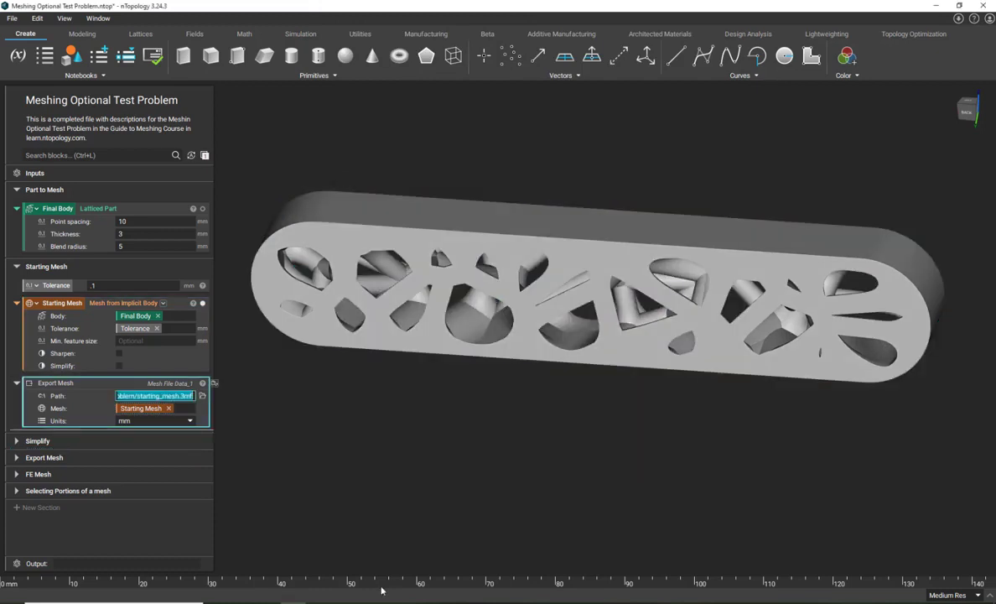
left_click(291, 602)
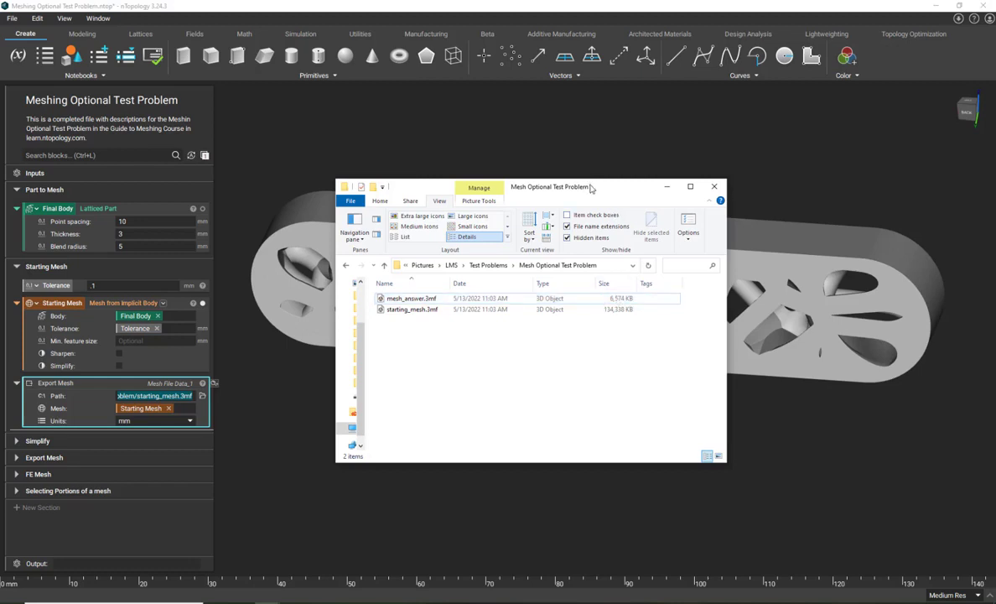
left_click_drag(588, 184, 656, 0)
left_click(300, 382)
right_click_drag(361, 419, 393, 421)
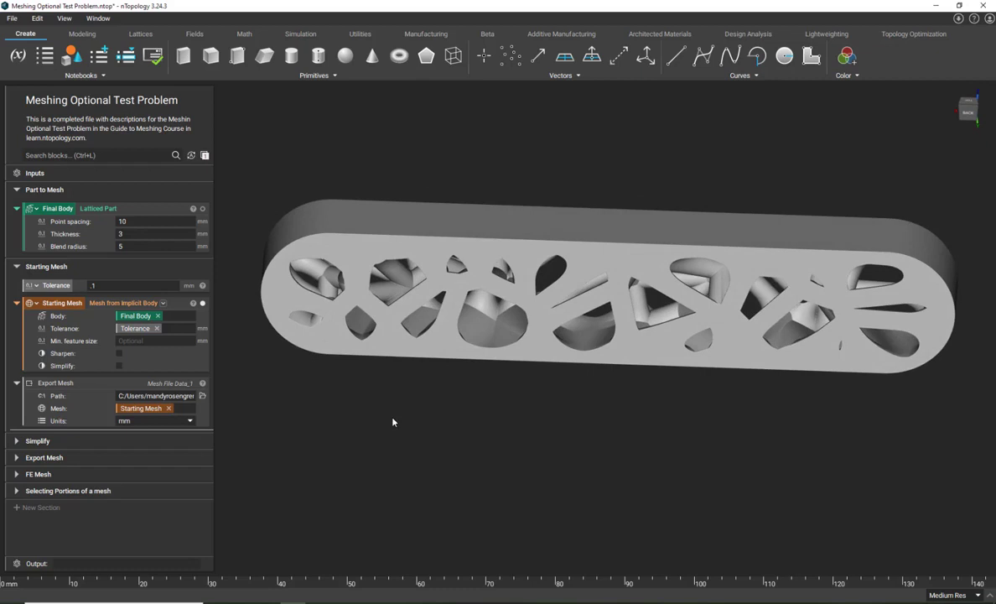
- Collapse the Starting Mesh block, expand the Simplify section, and display the Simplified Mesh
right_click_drag(347, 413, 322, 405)
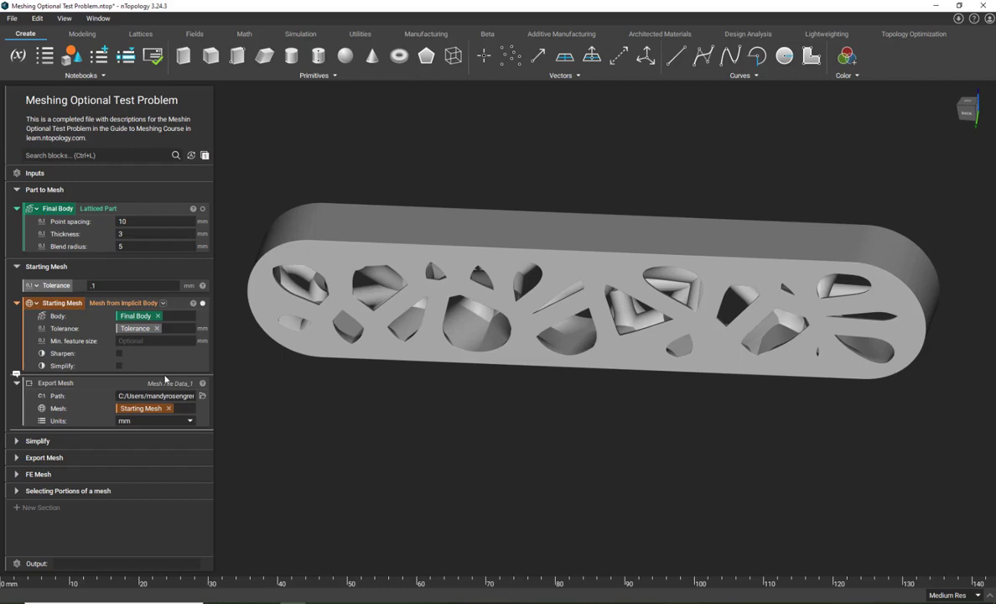
left_click(17, 303)
left_click(17, 379)
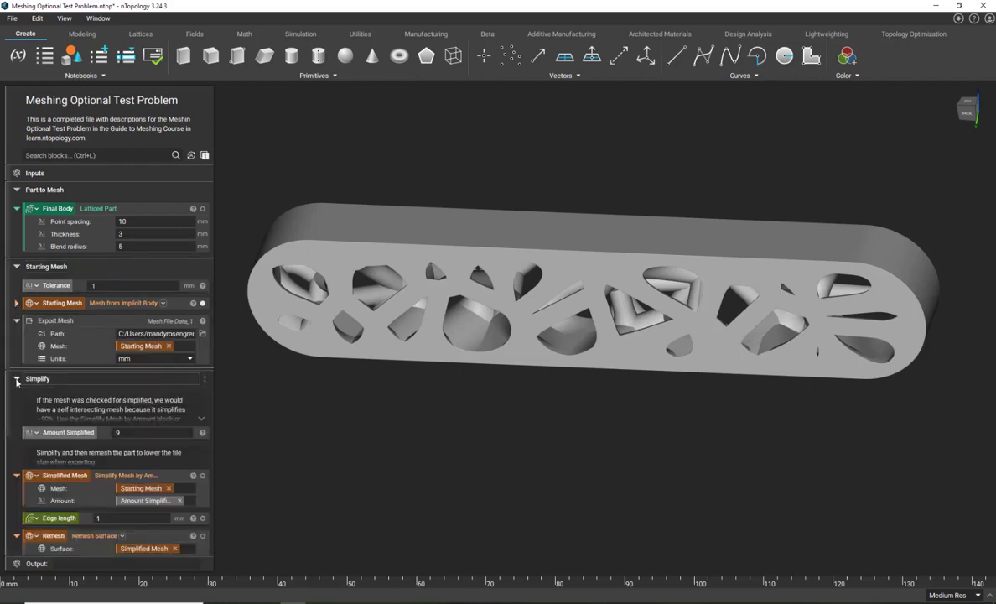
scroll(17, 382, "down", 2)
left_click(108, 381)
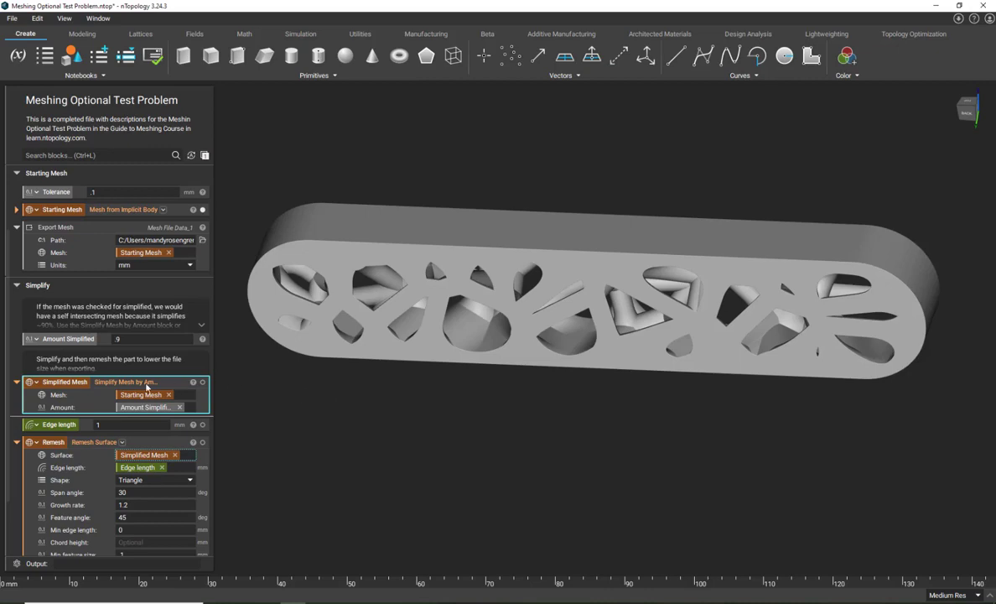
left_click(202, 382)
left_click(384, 398)
right_click_drag(384, 398, 449, 362)
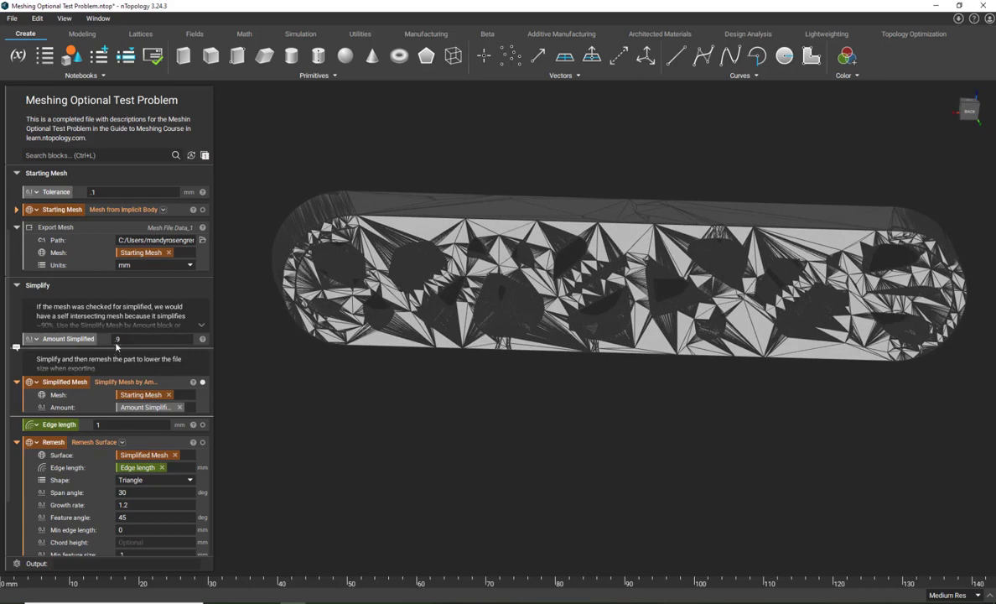
- Inspect the Simplified Mesh's triangles from several angles and turn off its wireframe display mode
right_click_drag(553, 412, 487, 358)
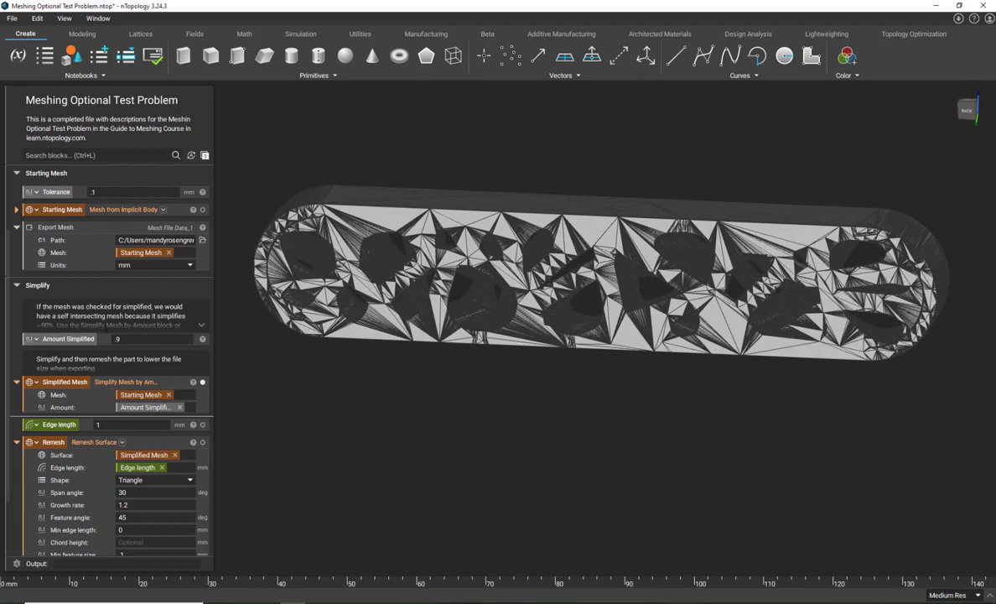
right_click_drag(292, 356, 290, 377)
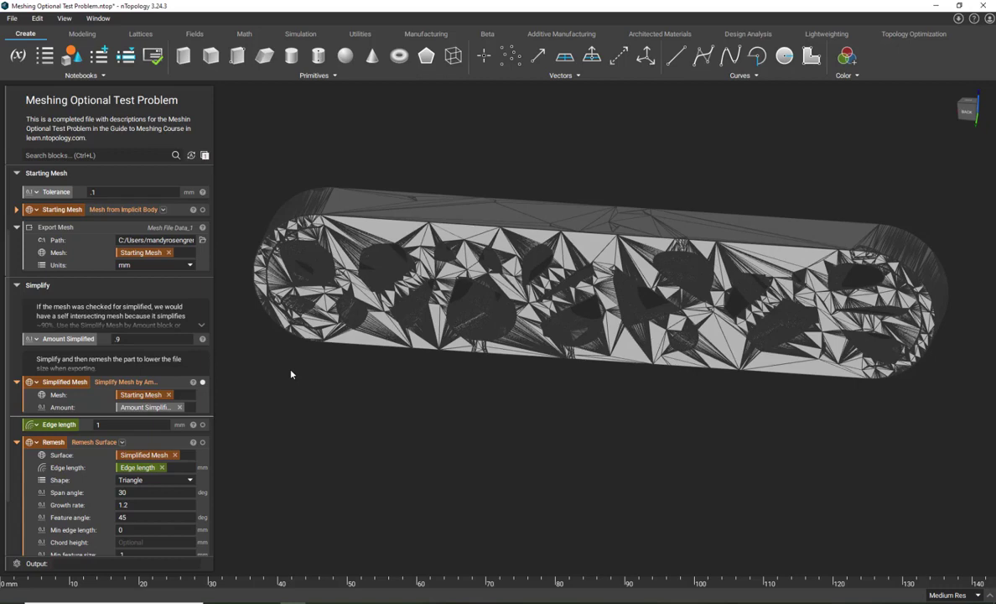
right_click_drag(291, 374, 423, 361)
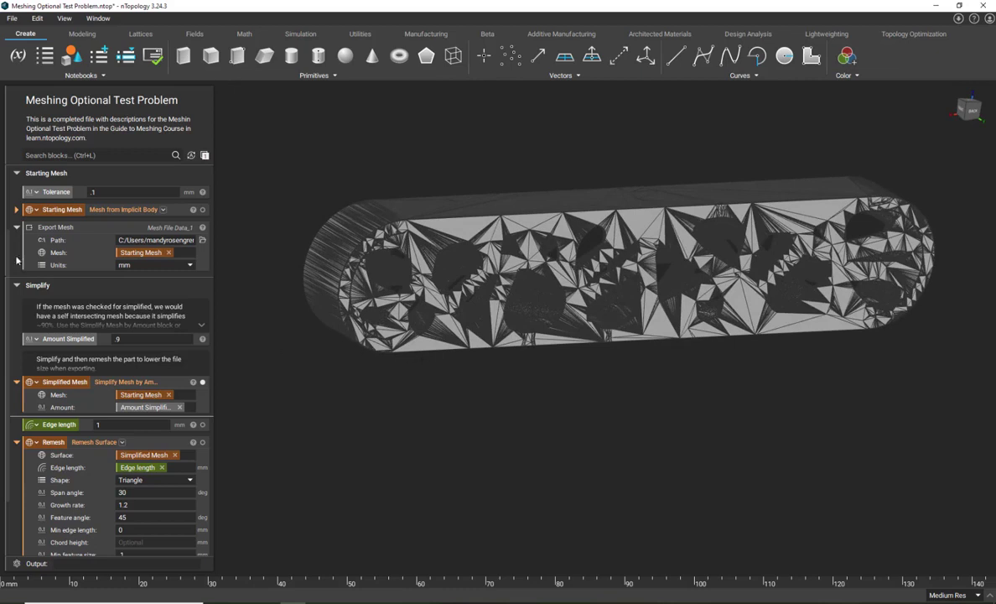
right_click_drag(567, 409, 562, 377)
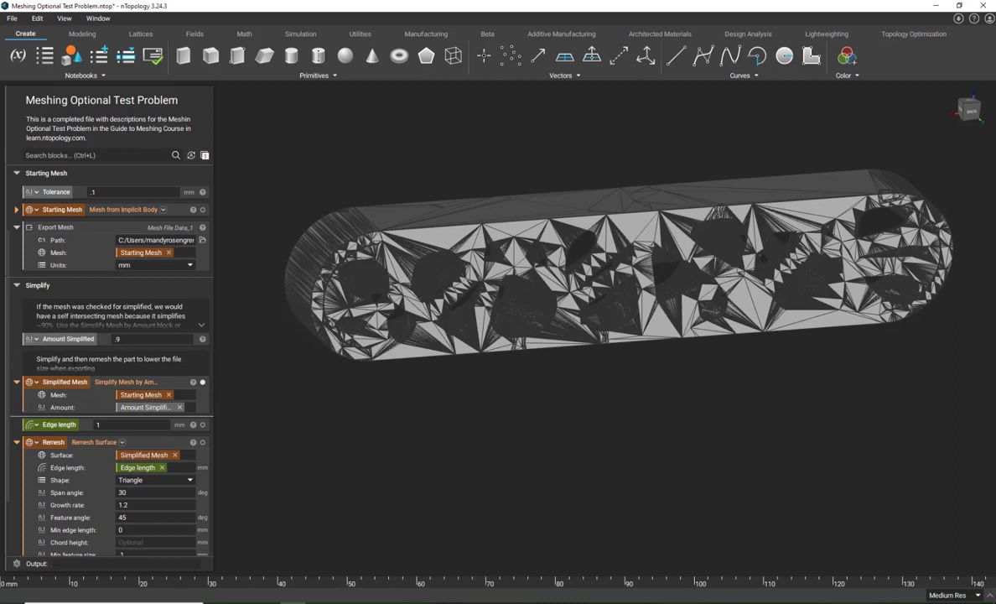
right_click_drag(394, 407, 269, 407)
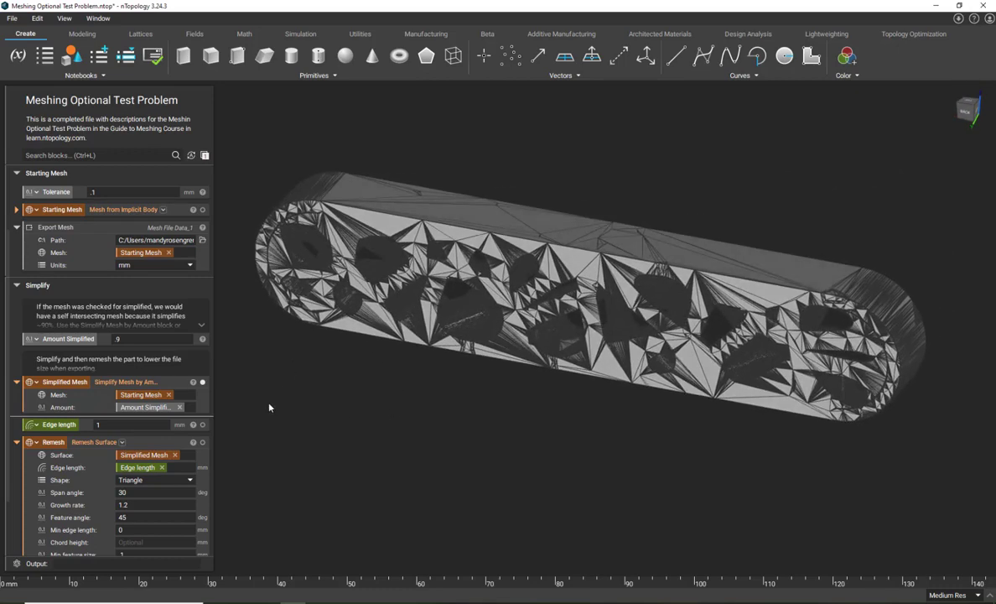
left_click(193, 383)
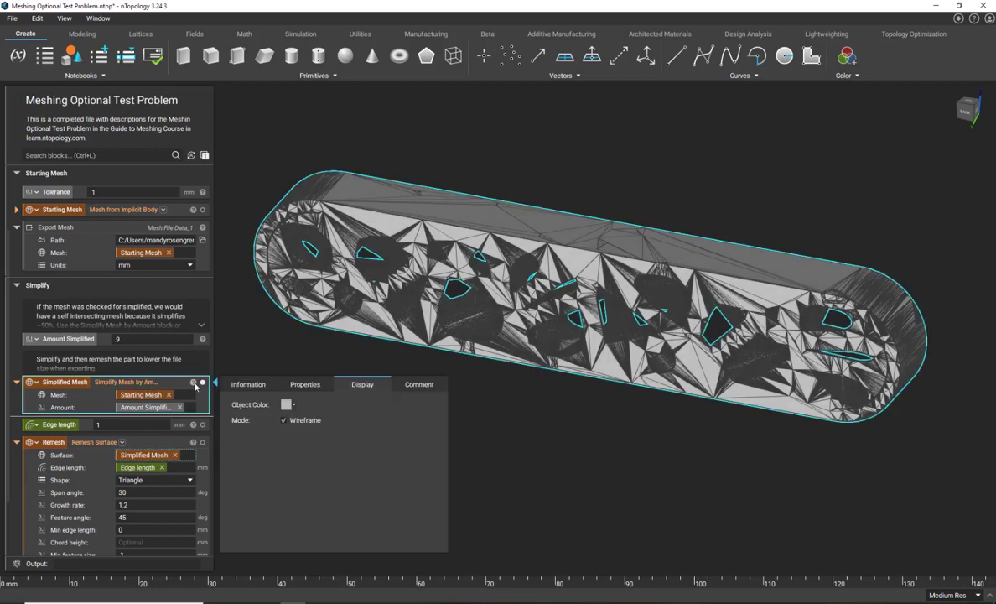
left_click(284, 421)
mouse_move(514, 369)
right_mouse_down()
mouse_move(662, 282)
mouse_move(731, 330)
mouse_move(510, 336)
mouse_move(547, 327)
mouse_move(560, 301)
mouse_move(597, 313)
right_mouse_up()
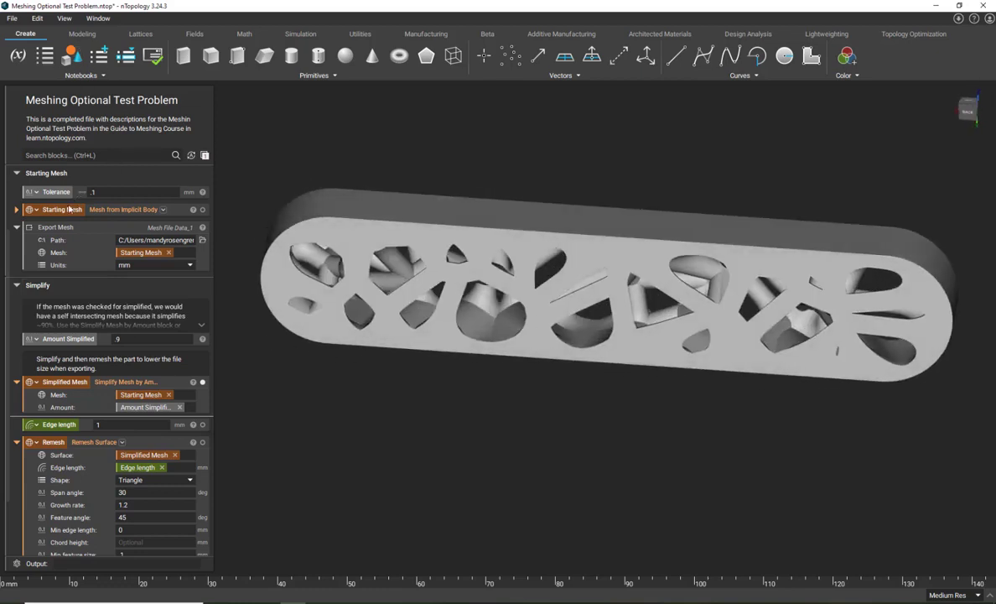
- Add an Export Mesh block directly below the Simplified Mesh block and use Simplified Mesh as its mesh input
left_click(120, 379)
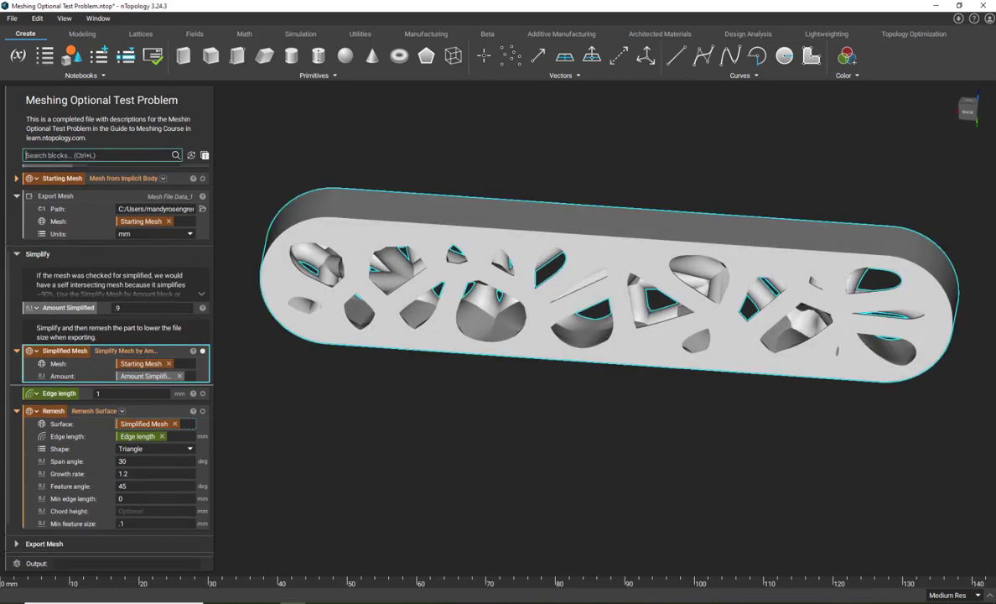
type("expo")
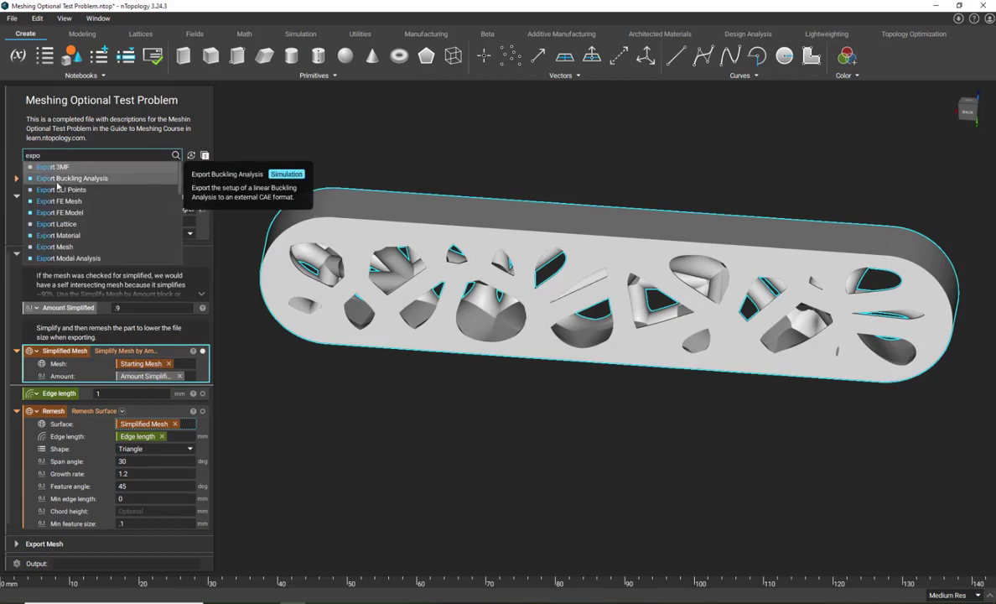
left_click(59, 245)
left_click_drag(63, 351, 155, 418)
- Set the new Export Mesh path to a file named simplified_mesh in 3MF format in the Mesh Optional Test Problem folder
left_click(202, 406)
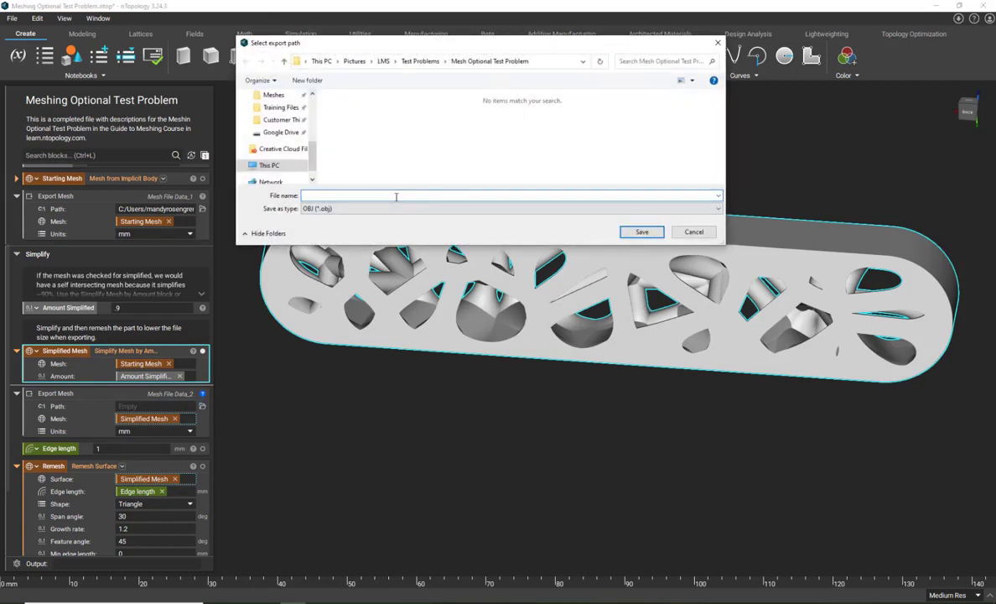
type("simplified_mesh")
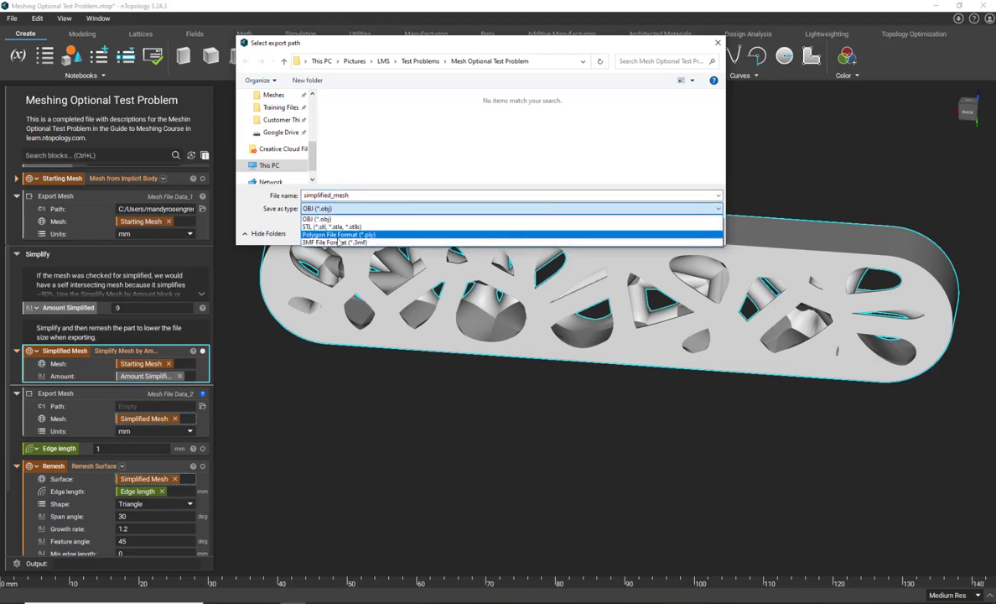
left_click(336, 241)
left_click(642, 233)
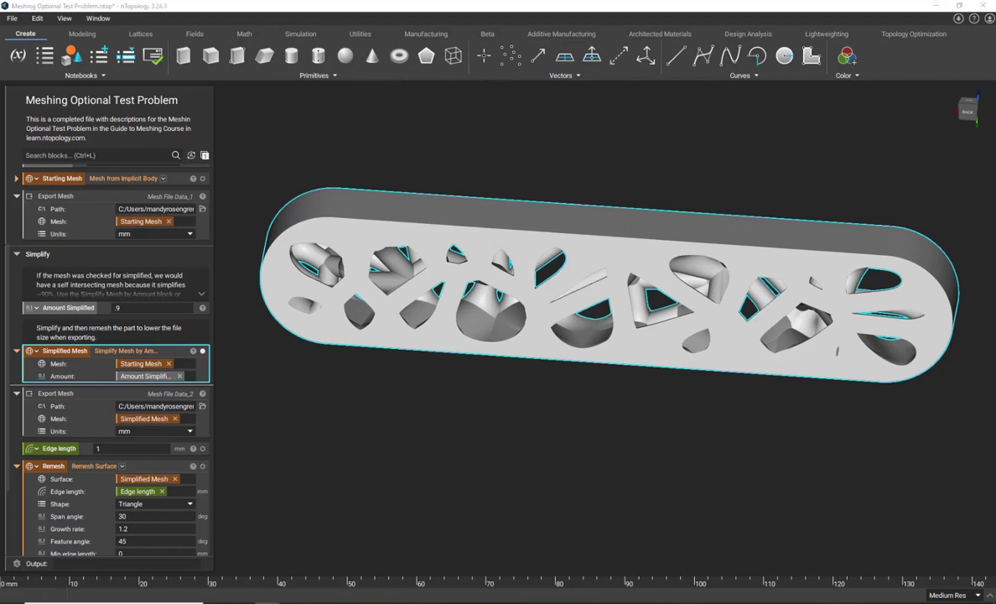
- Compare the file size of simplified_mesh.3mf with the other exported meshes in File Explorer
left_click_drag(586, 0, 537, 163)
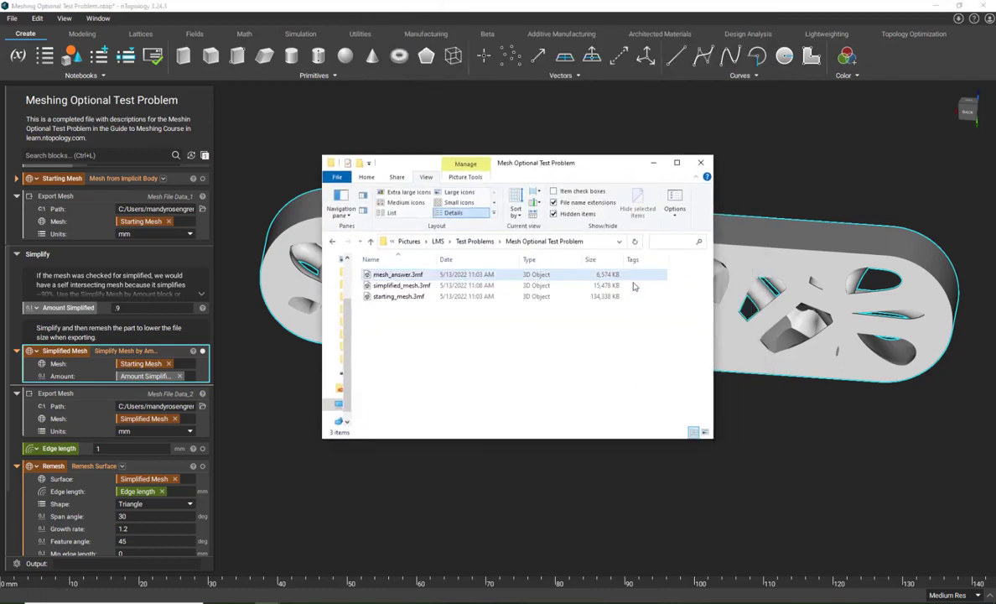
left_click(627, 287)
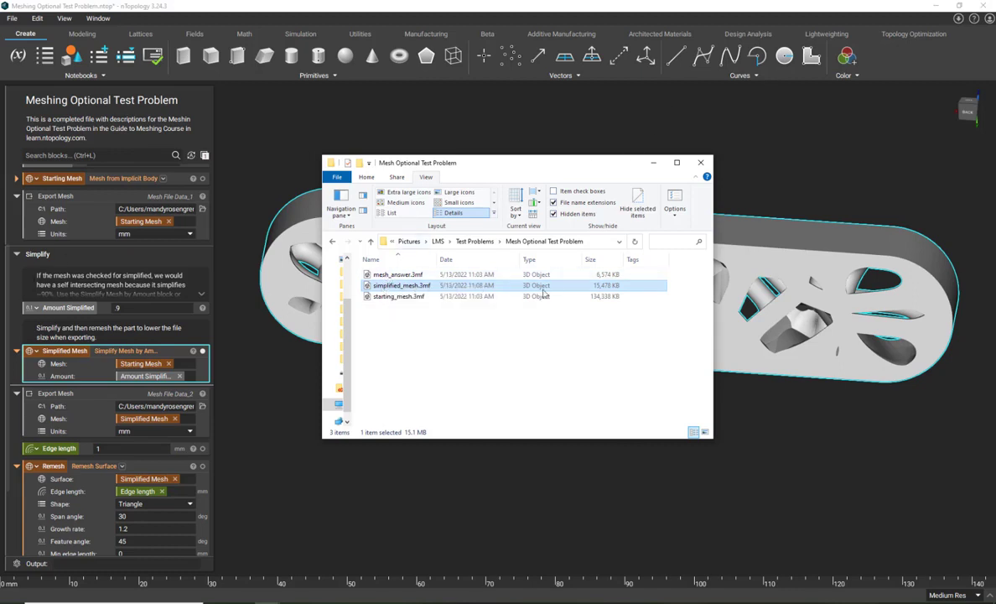
left_click_drag(527, 160, 839, 0)
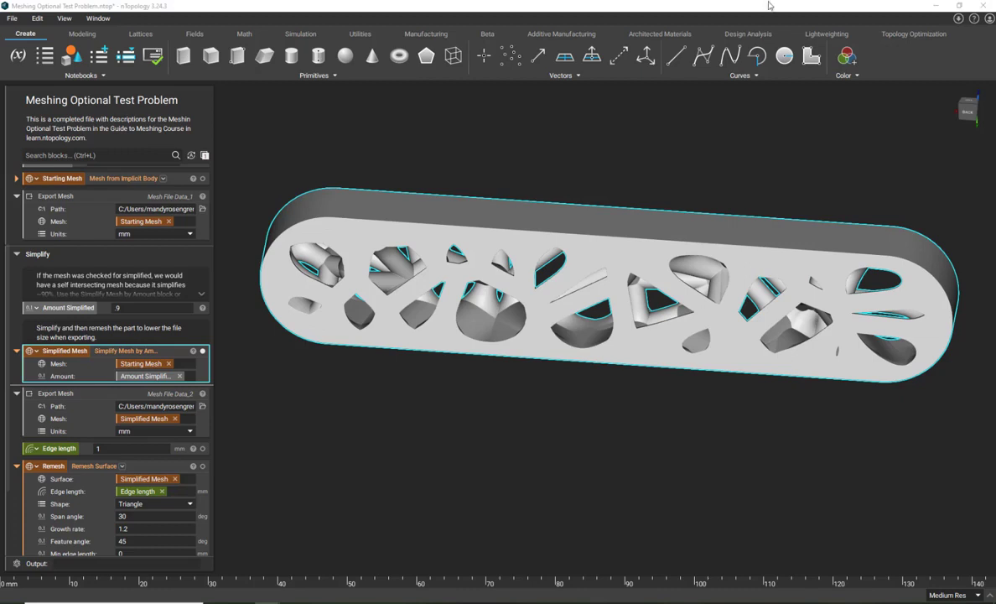
- Isolate the Remesh block in the viewport and inspect its triangle mesh up close
scroll(336, 386, "down", 1)
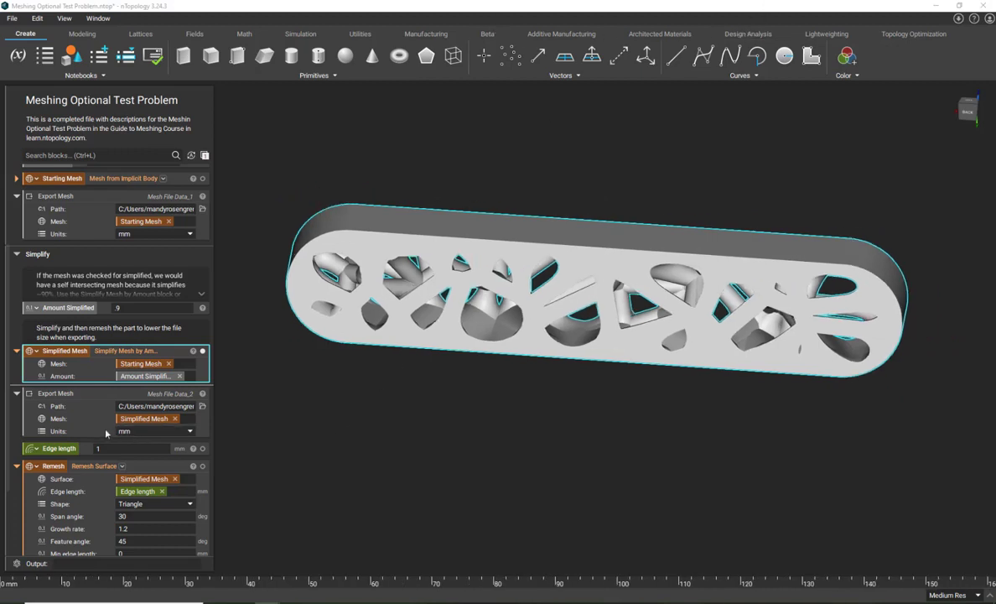
scroll(101, 403, "down", 1)
left_click(104, 411)
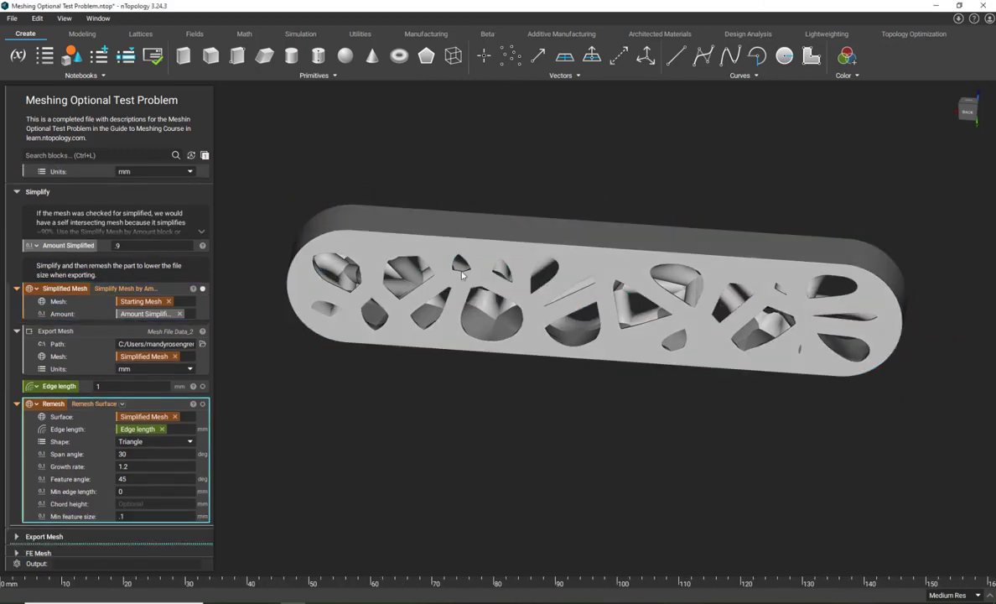
left_click(54, 285)
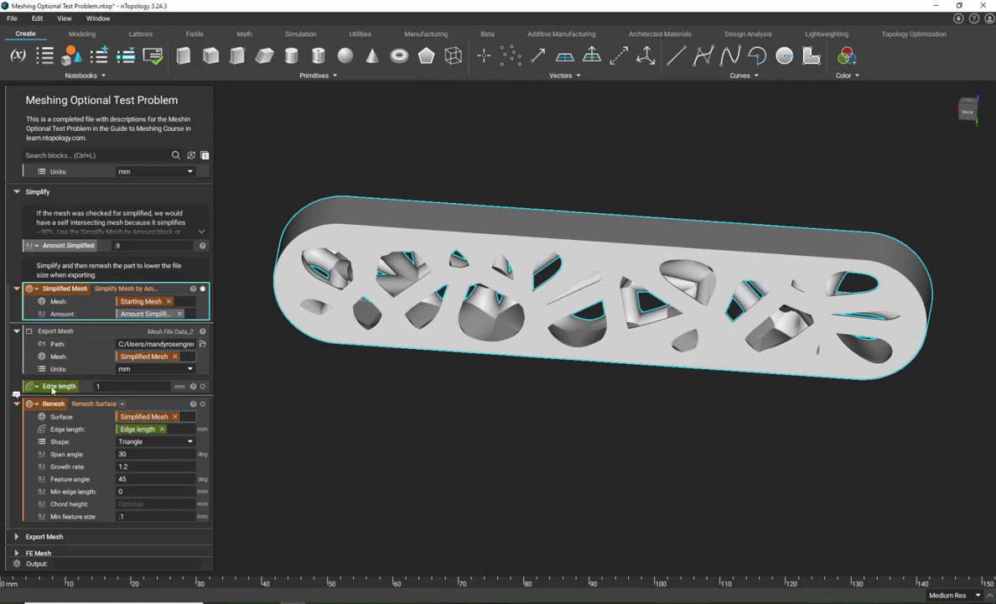
left_click(142, 408)
key("i")
right_click_drag(498, 351, 534, 390)
scroll(469, 237, "up", 1)
scroll(469, 238, "up", 2)
scroll(503, 327, "down", 5)
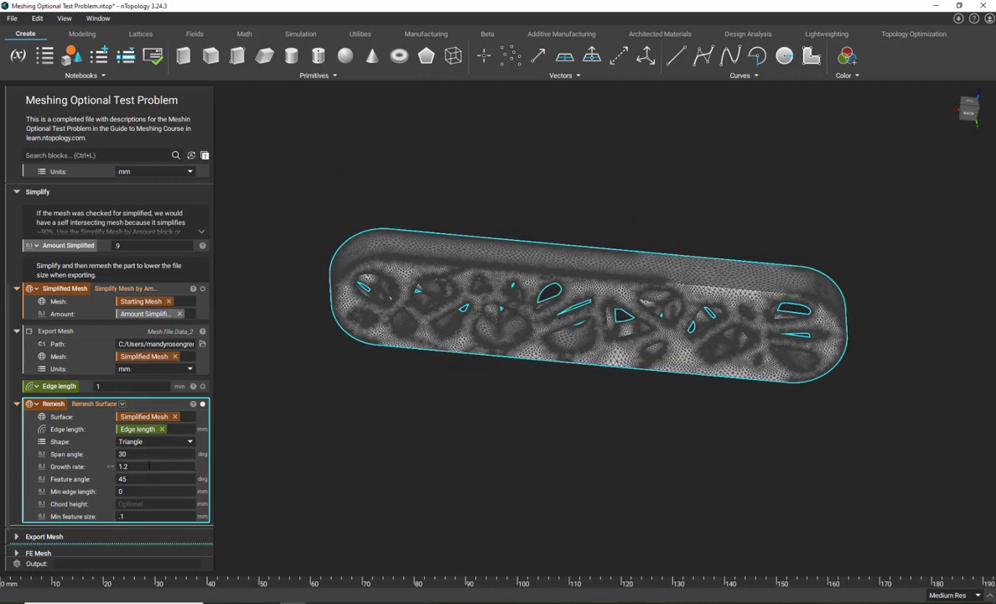
- Add an empty Remesh Surface block below Remesh and compare its default growth rate and min feature size with the existing block
left_click(150, 466)
left_click(50, 155)
type("remesh")
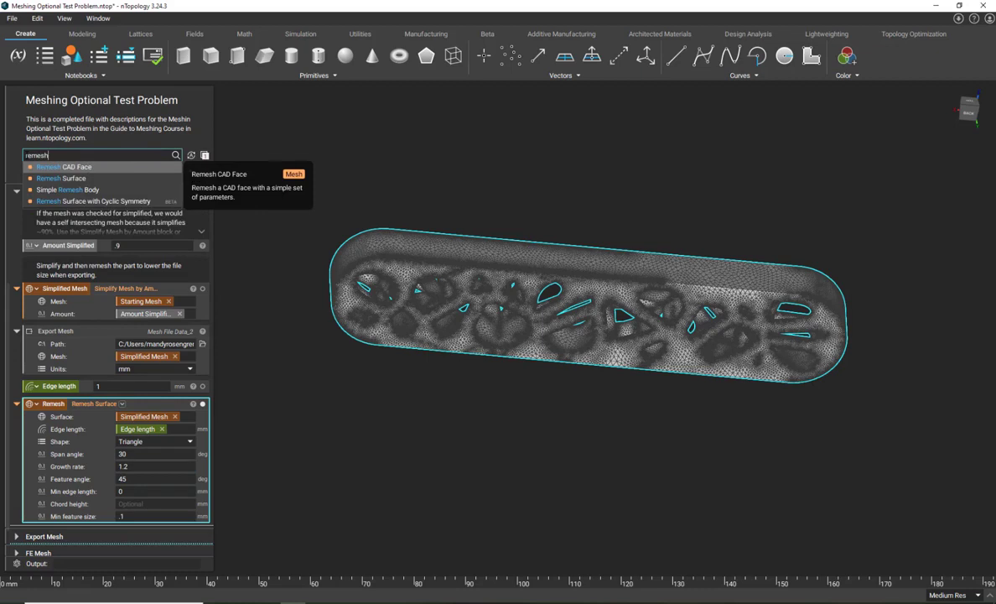
left_click(48, 178)
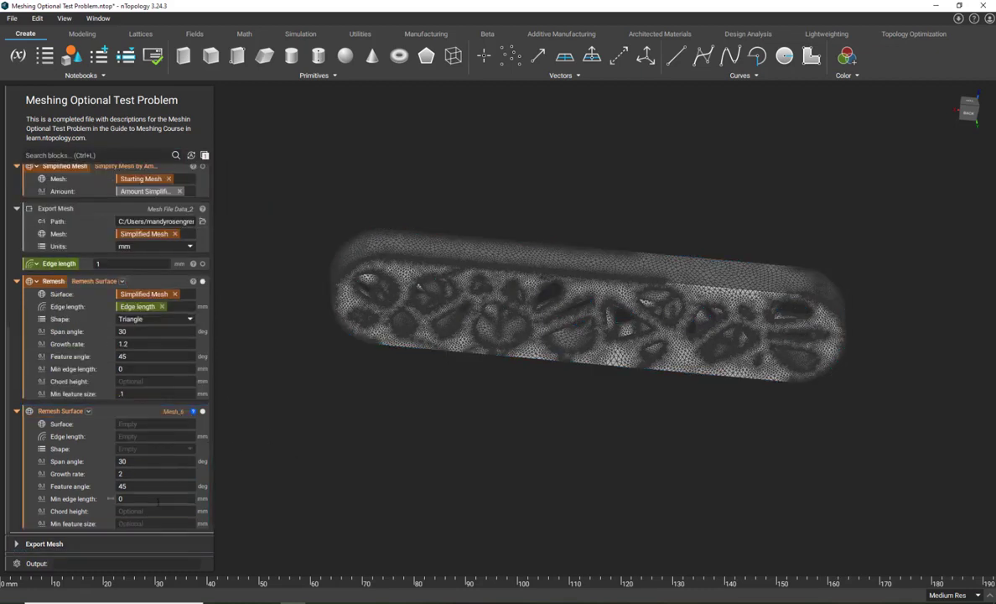
left_click(138, 523)
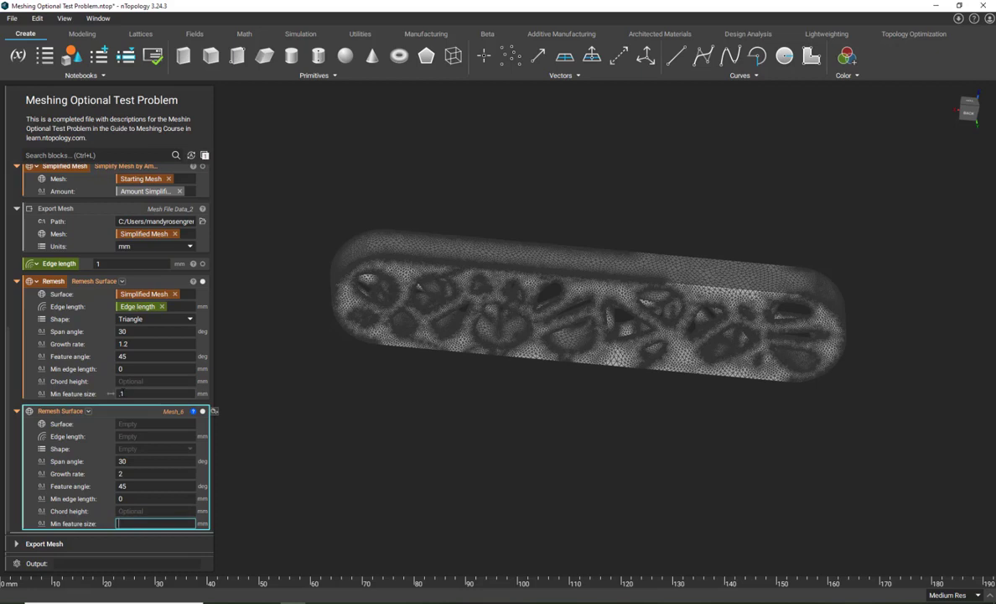
left_click(134, 344)
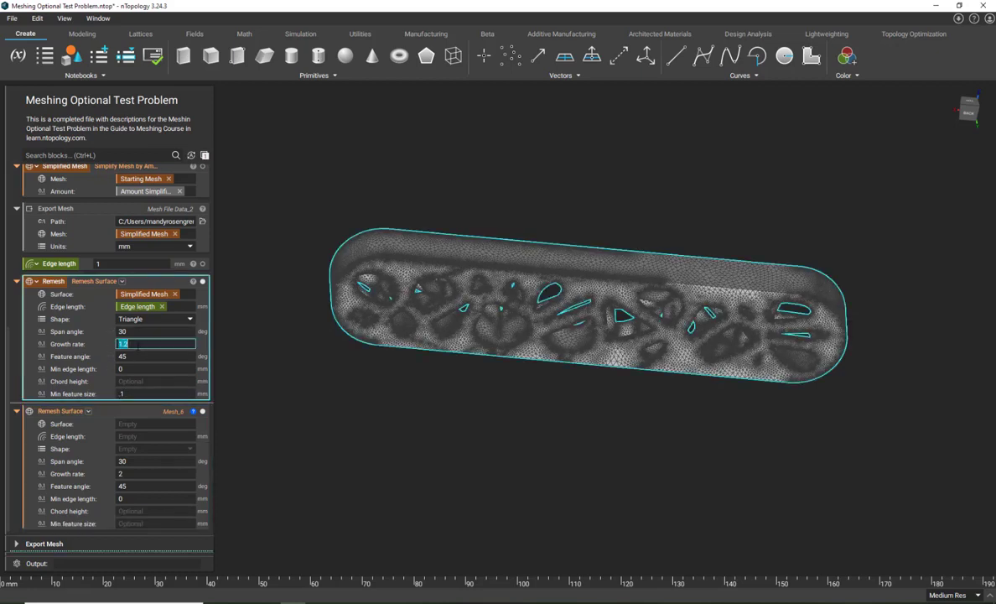
left_click(357, 480)
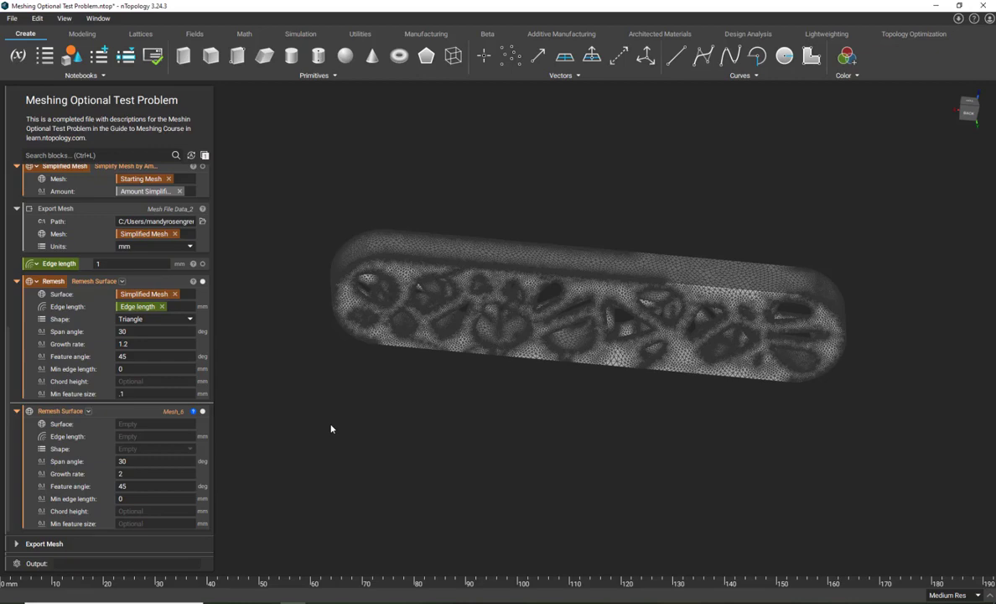
scroll(403, 294, "up", 5)
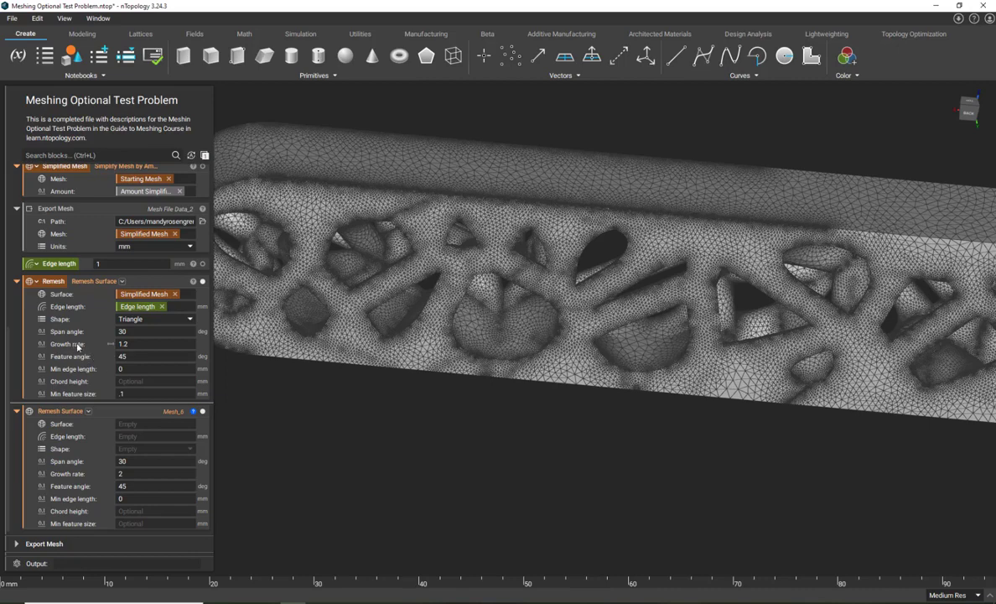
- Delete the empty Remesh Surface block and select the existing Remesh block
left_click(127, 413)
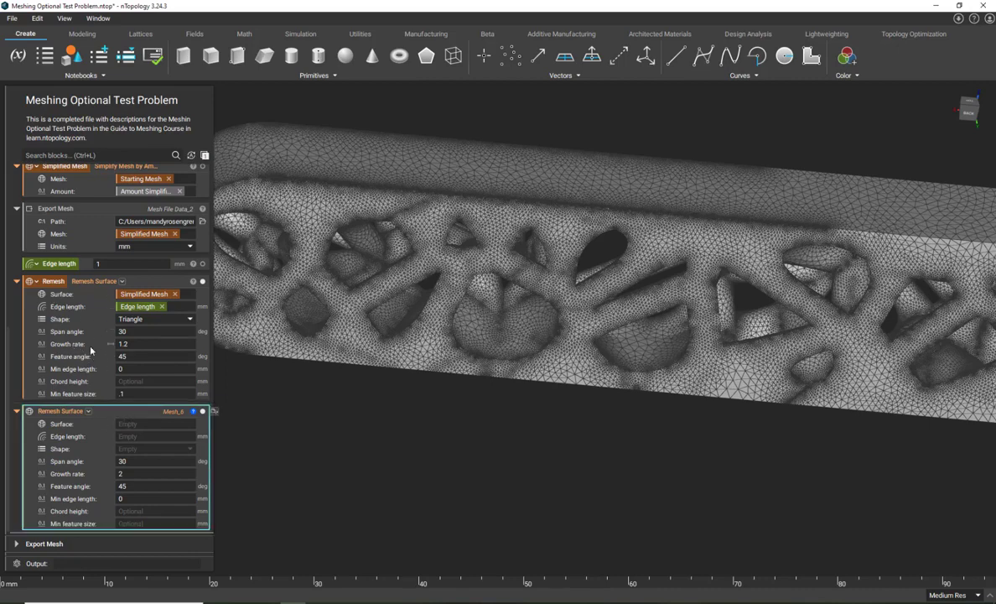
key("Delete")
left_click(146, 369)
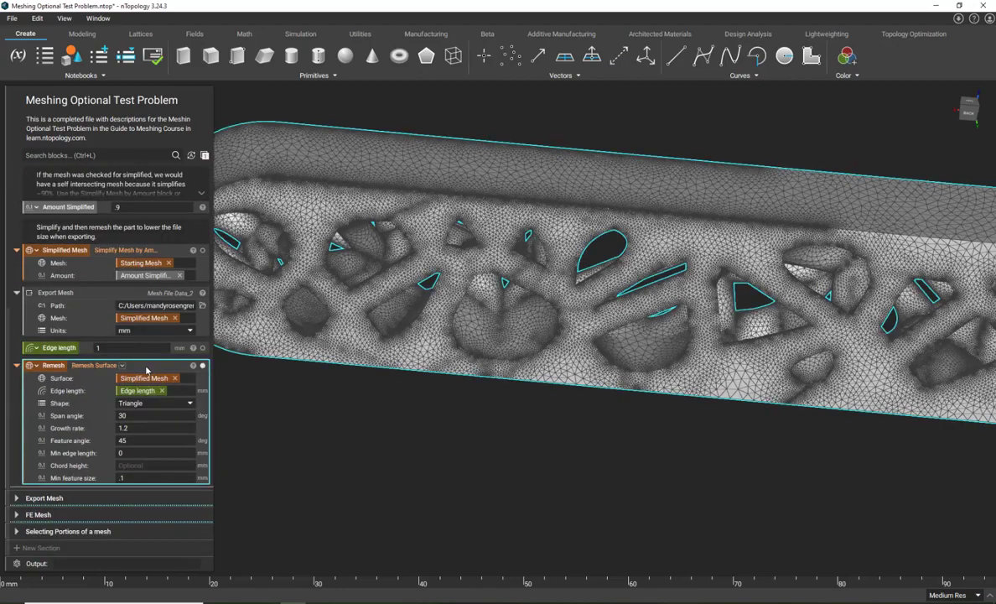
- Expand the Export Mesh section to review its Remesh export block and inspect the remeshed part from several angles
scroll(360, 367, "down", 2)
right_click_drag(361, 367, 486, 265)
left_click(18, 498)
scroll(134, 457, "down", 1)
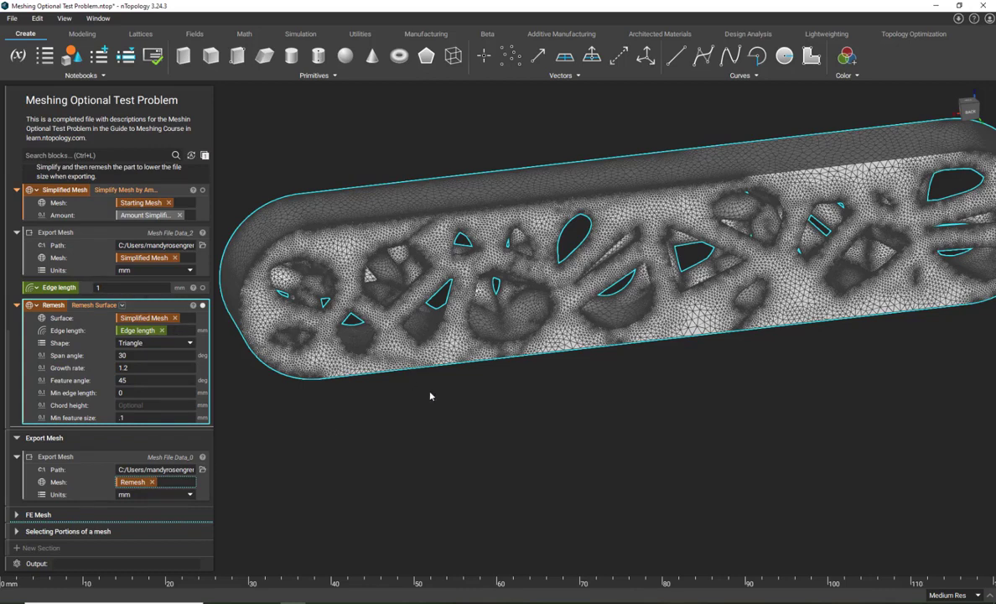
right_click_drag(369, 406, 457, 366)
scroll(457, 366, "down", 5)
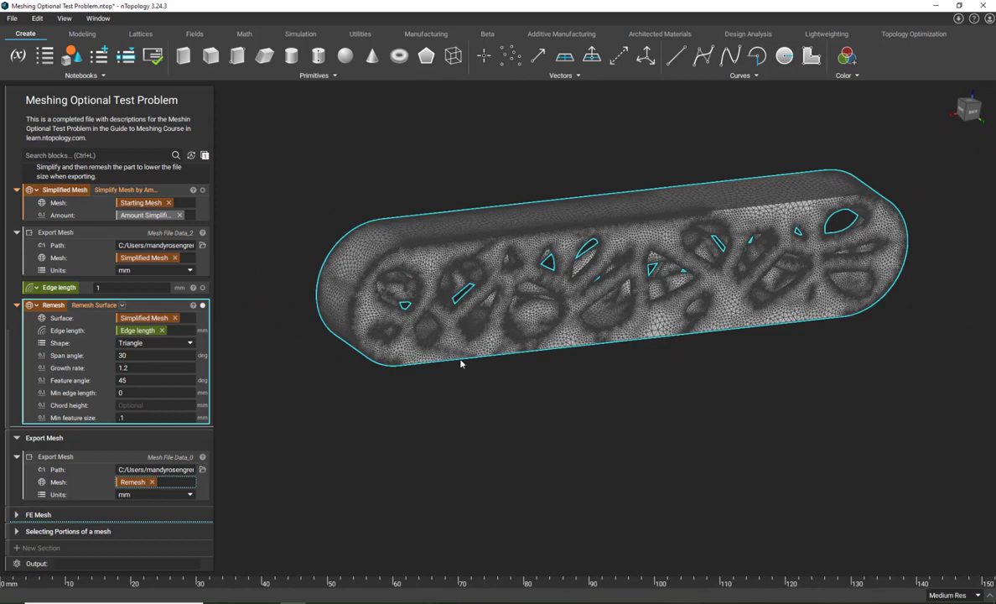
right_click_drag(366, 368, 333, 396)
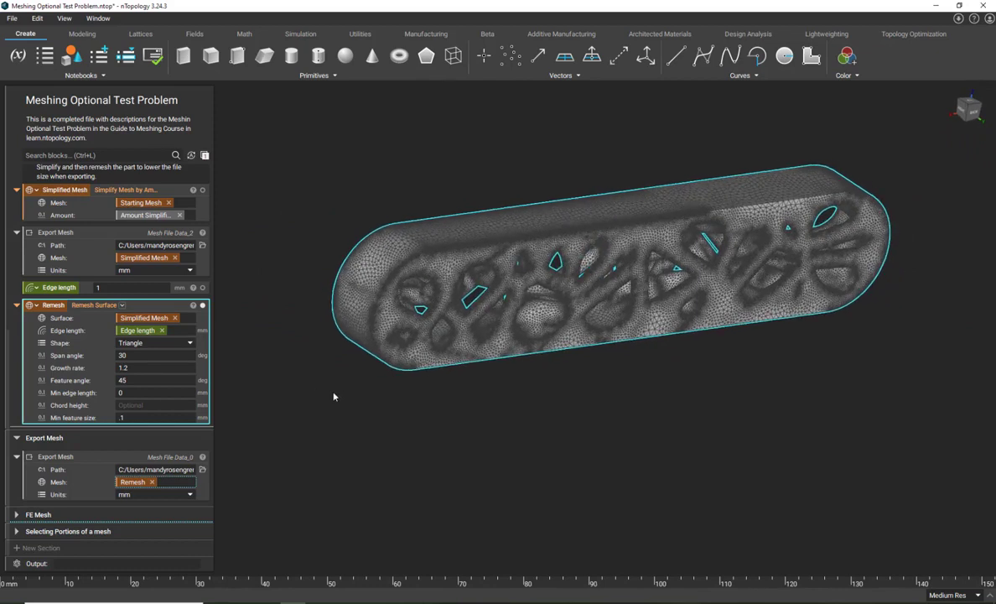
left_click(334, 397)
left_click(87, 458)
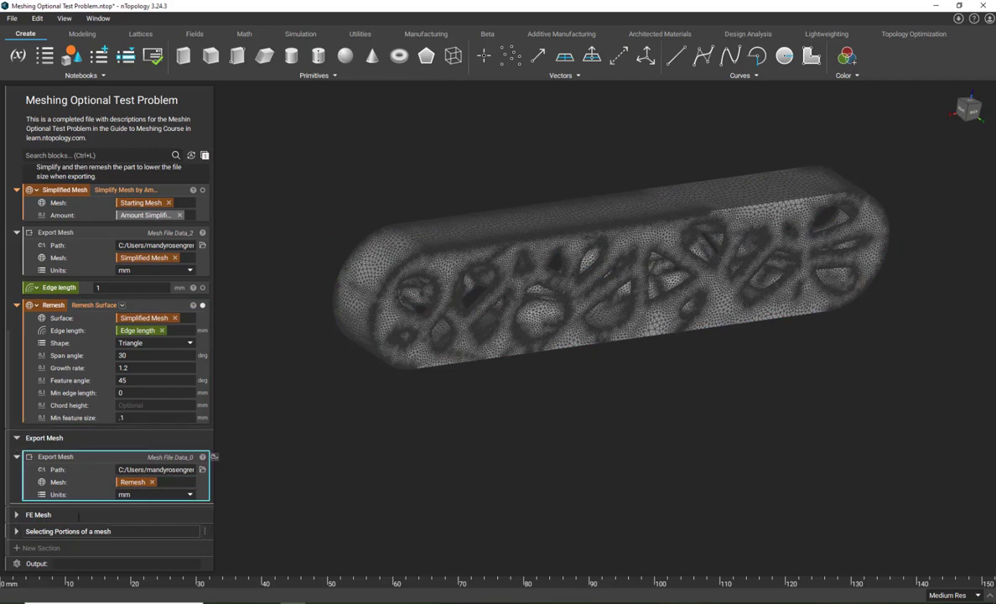
left_click(283, 405)
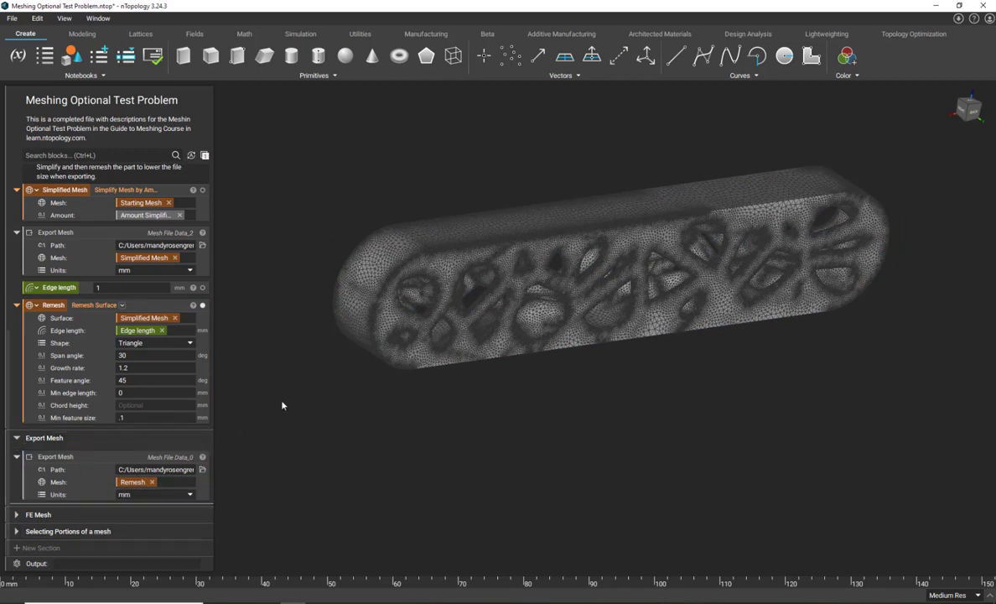
- Examine the Remesh block's properties, including its face count, vertex count and self-intersection status
left_click(194, 306)
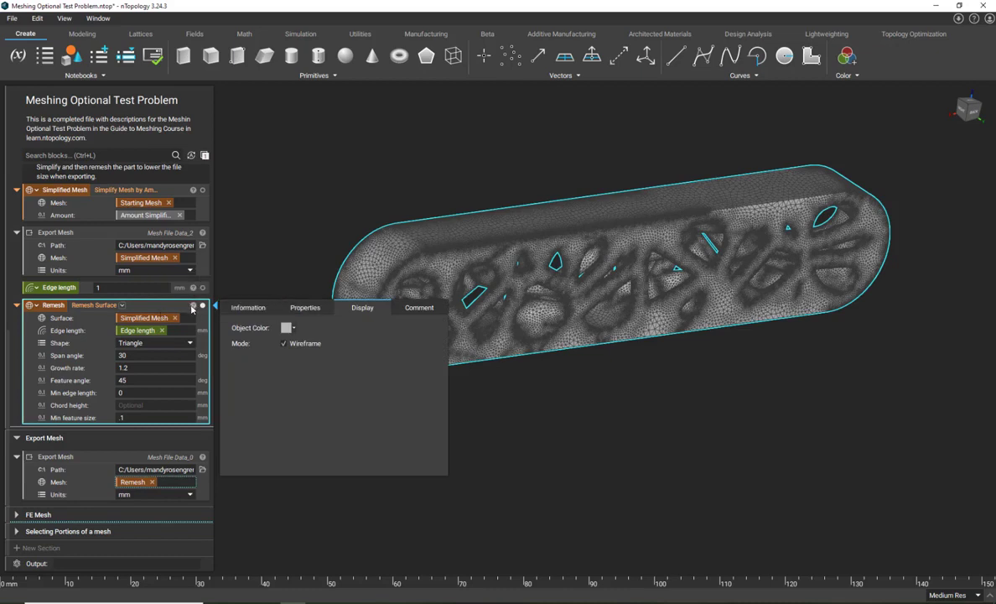
left_click(309, 308)
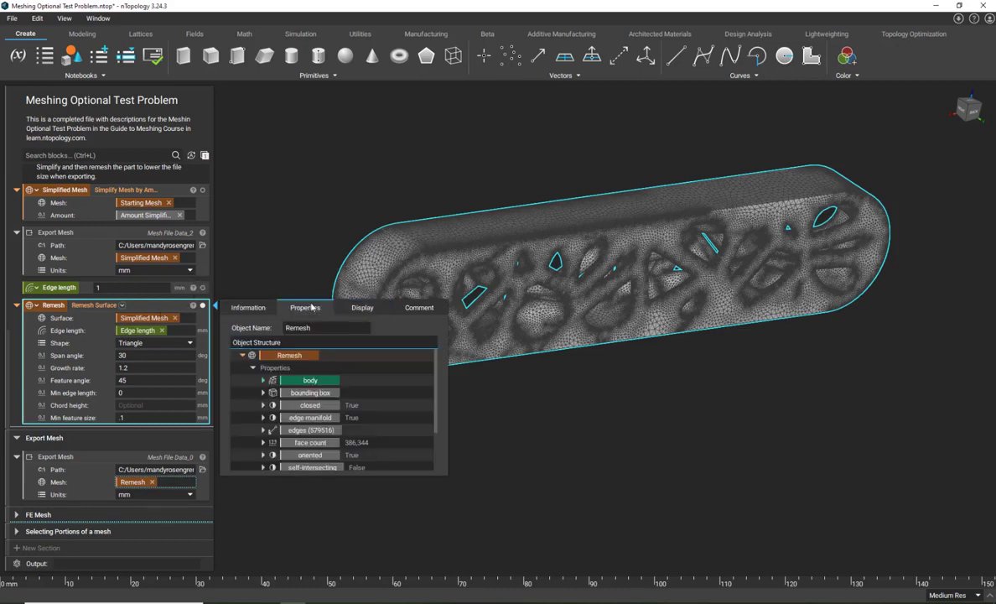
scroll(310, 367, "down", 3)
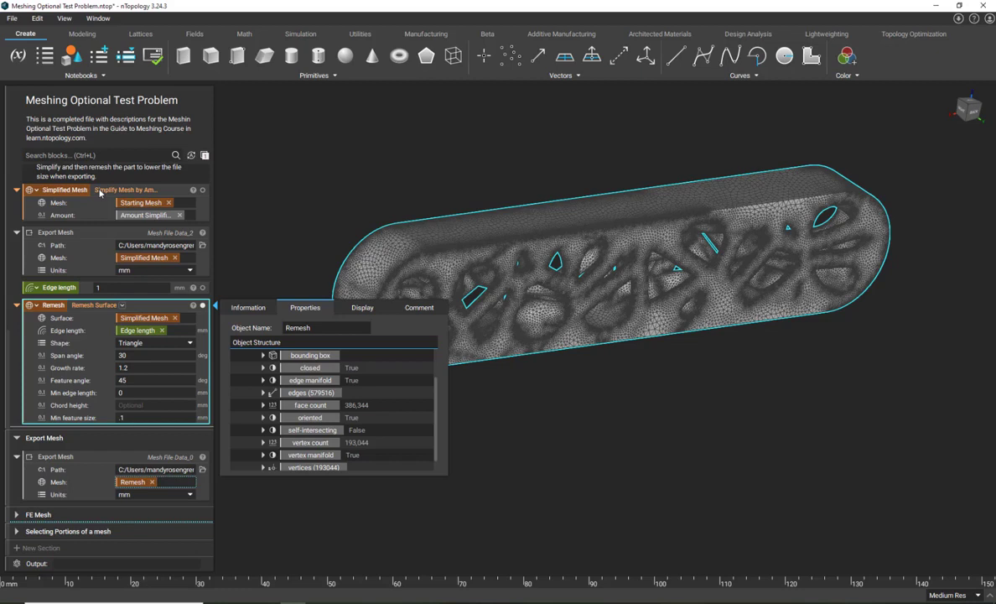
- Examine the Simplified Mesh properties to compare its face and vertex counts with the Remesh block
left_click(180, 186)
scroll(316, 284, "down", 2)
scroll(278, 145, "up", 1)
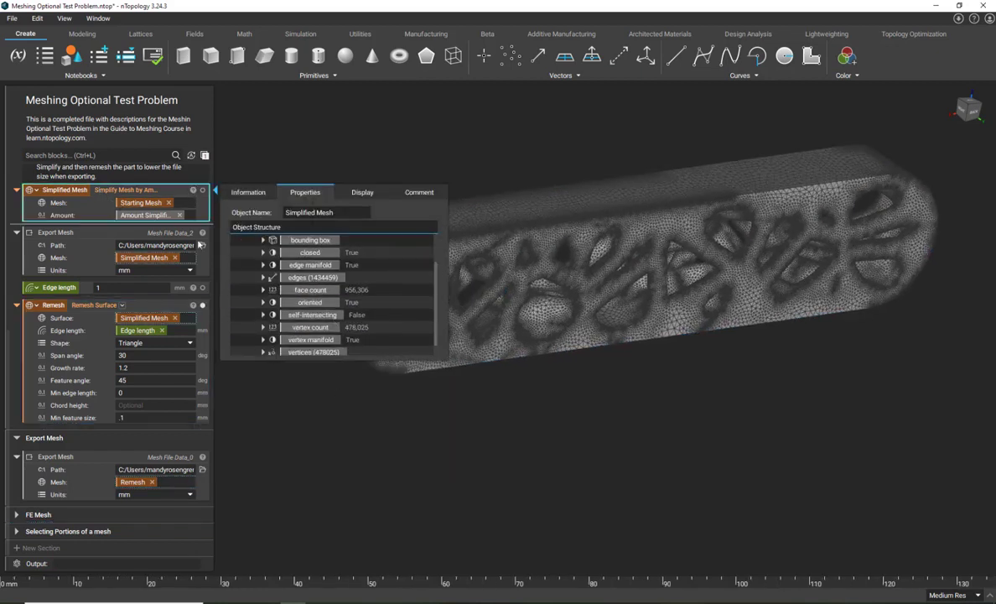
scroll(208, 239, "up", 1)
left_click(300, 456)
left_click(163, 337)
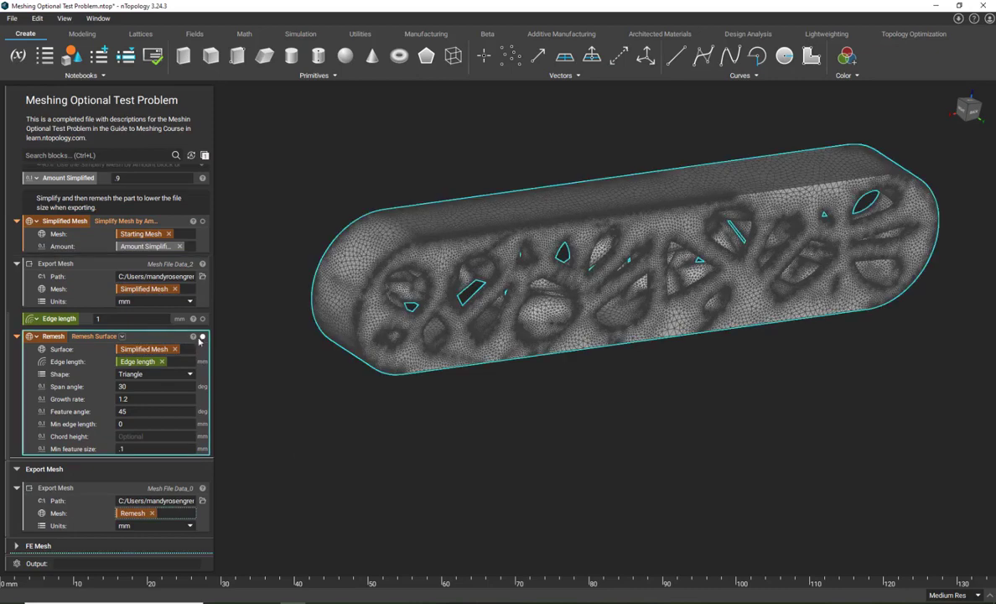
- Recheck the Remesh block's closed, manifold and self-intersecting properties, and select the Export Mesh block that uses Remesh
left_click(155, 227)
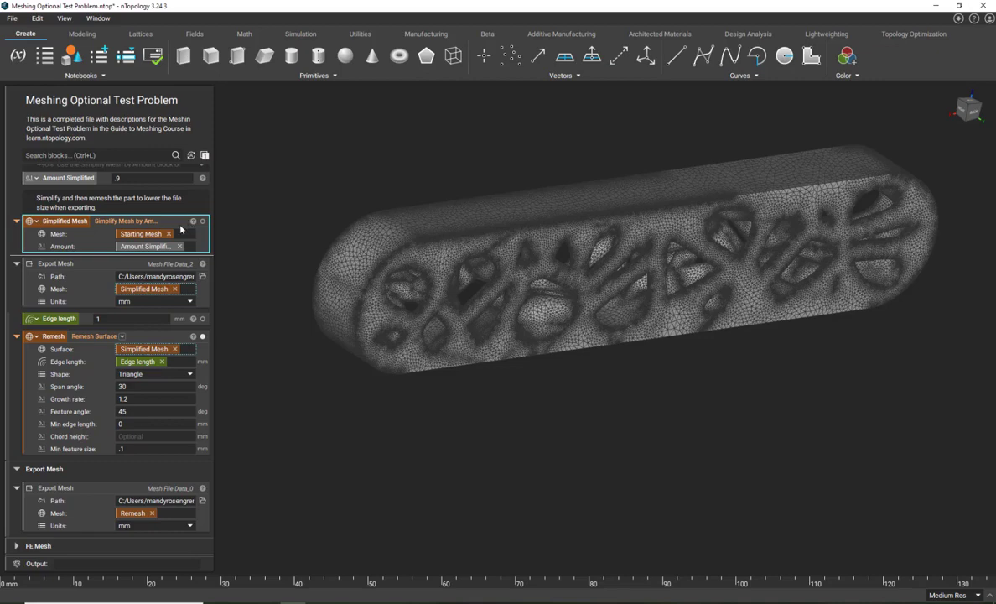
left_click(193, 336)
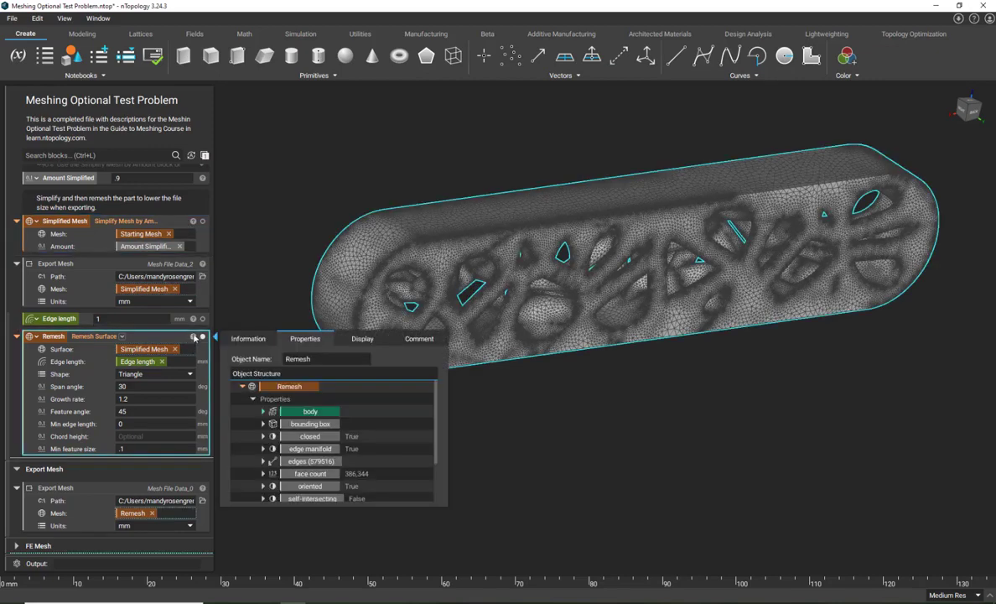
scroll(328, 435, "down", 1)
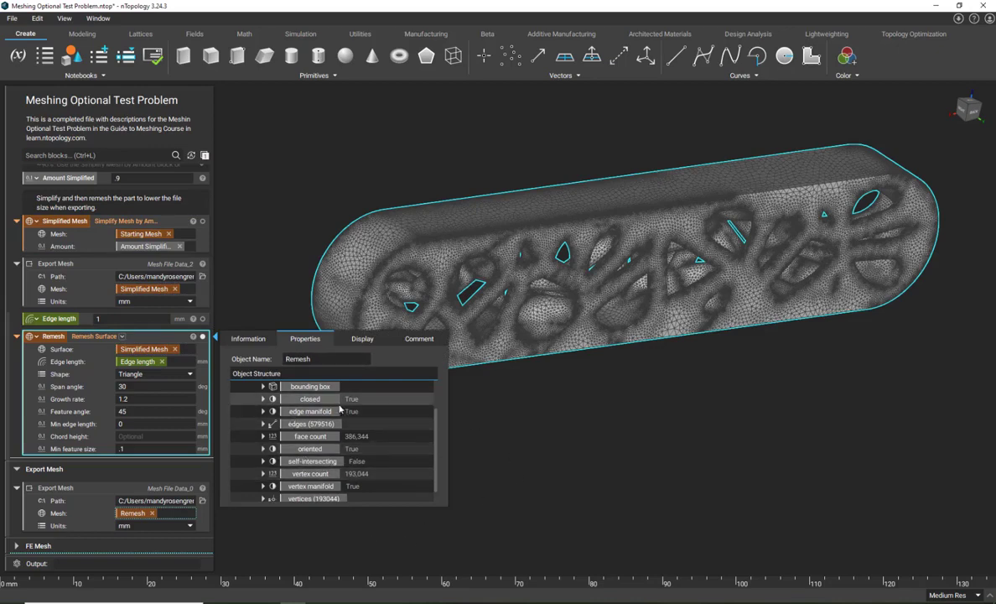
left_click(462, 438)
scroll(105, 436, "down", 1)
left_click(98, 463)
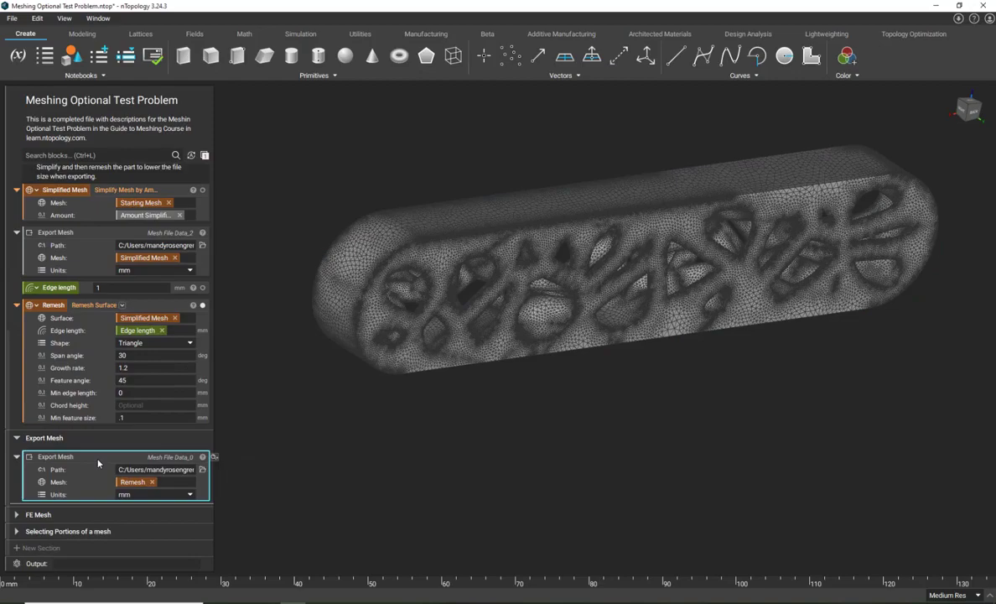